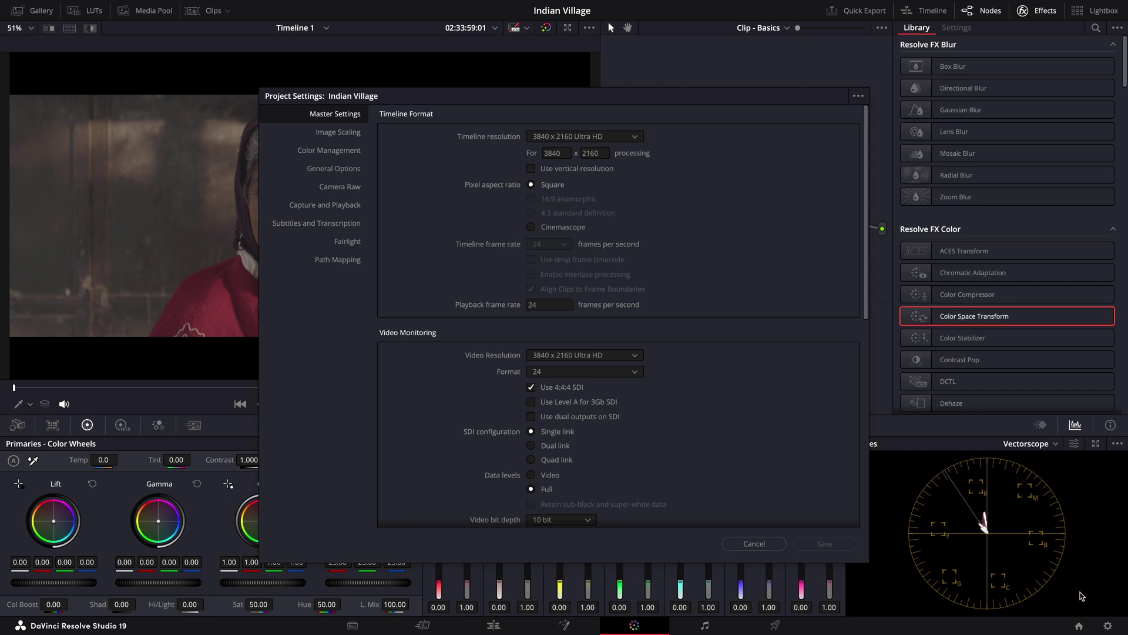
- Review the Color Management page in Project Settings, then cancel without saving changes
{"action": "left_click", "coordinate": [348, 154]}
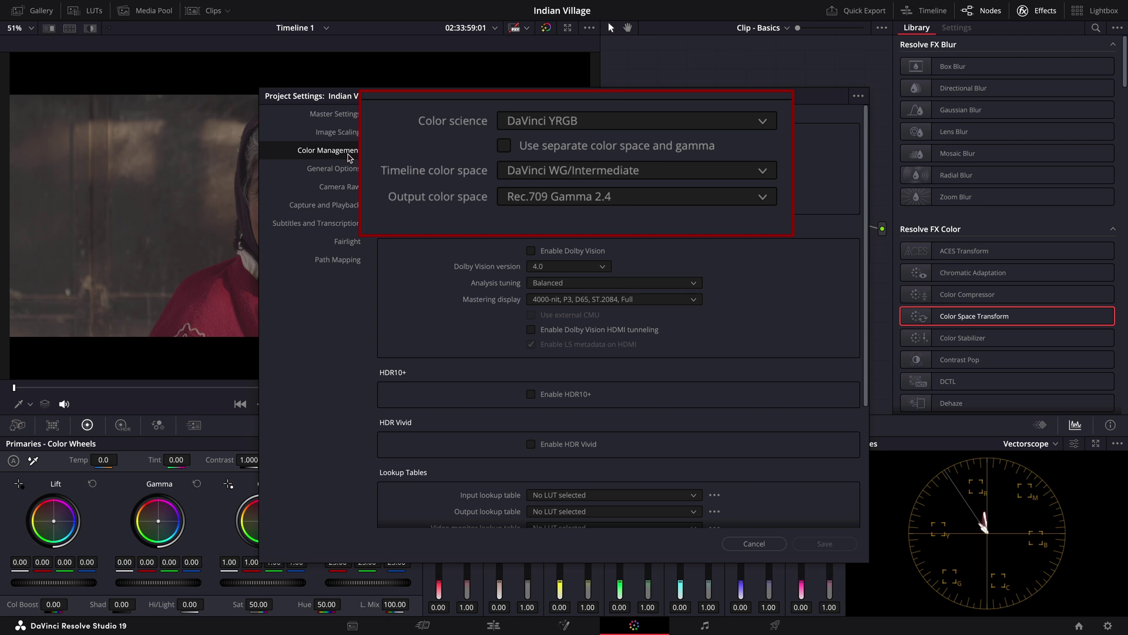
{"action": "left_click", "coordinate": [764, 542]}
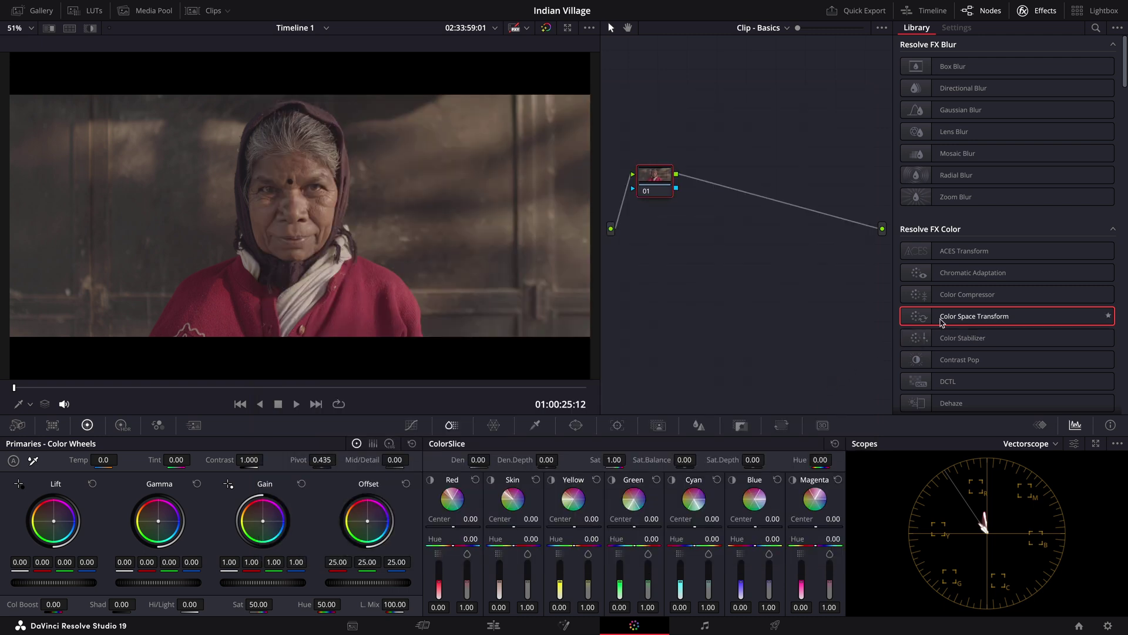
- Make node 01 a Color Space Transform from ARRI Wide Gamut 3/LogC3 to DaVinci Wide Gamut/Intermediate, tone mapping None
{"action": "left_click_drag", "start_coordinate": [938, 318], "coordinate": [679, 187]}
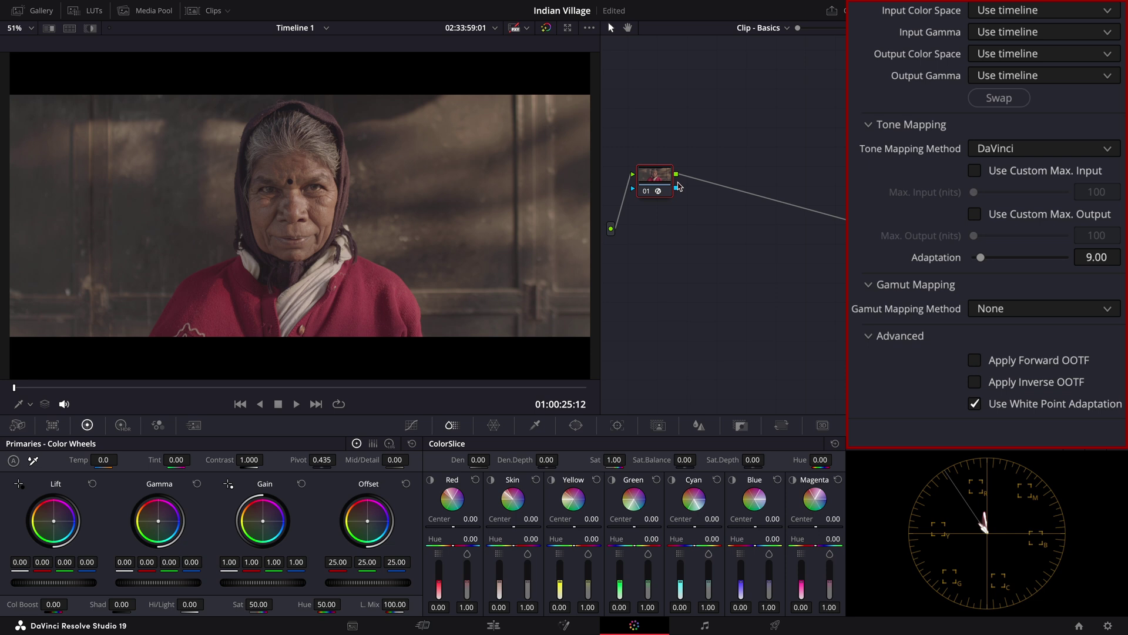
{"action": "left_click", "coordinate": [1047, 22]}
{"action": "left_click", "coordinate": [1040, 89]}
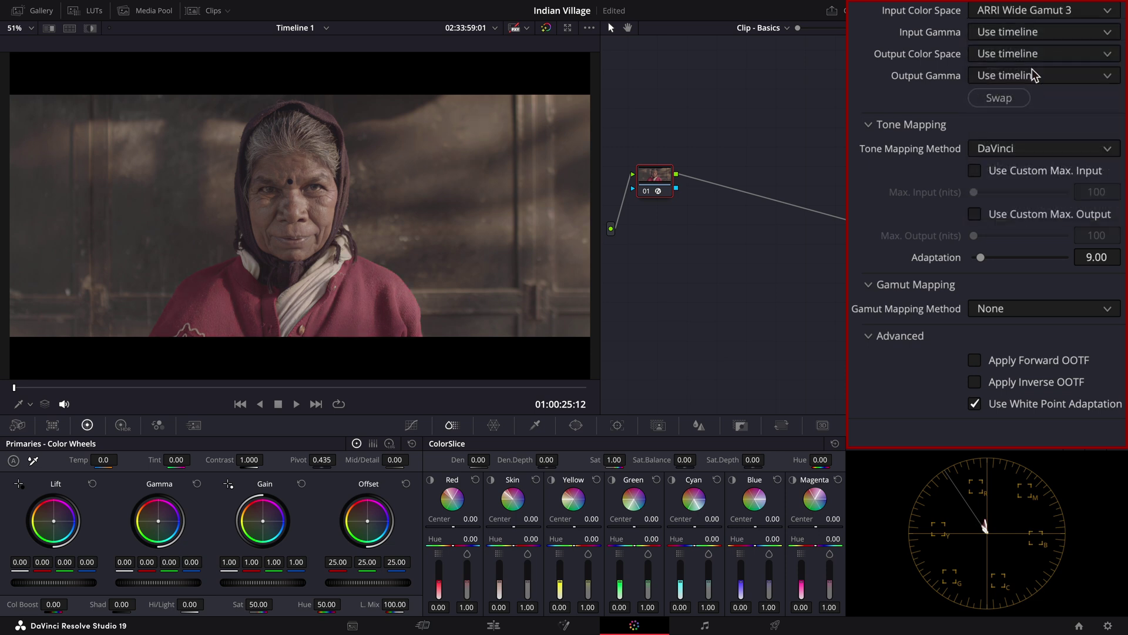
{"action": "left_click", "coordinate": [1046, 33]}
{"action": "left_click", "coordinate": [1037, 151]}
{"action": "left_click", "coordinate": [1046, 53]}
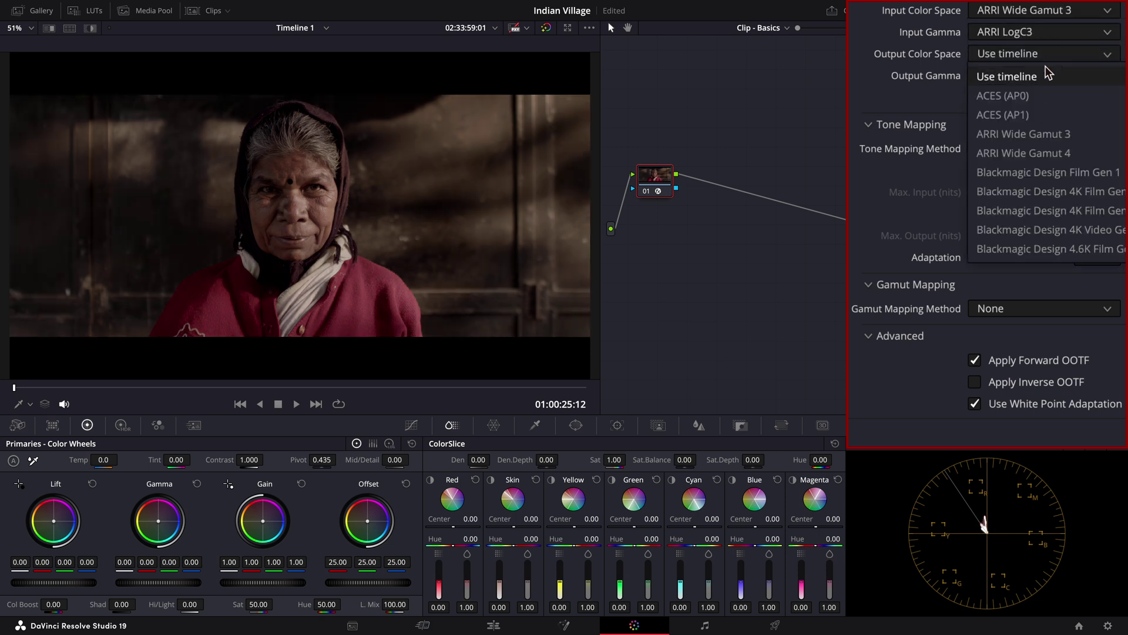
{"action": "scroll", "coordinate": [1054, 141], "scroll_direction": "down", "scroll_amount": 5}
{"action": "left_click", "coordinate": [1043, 150]}
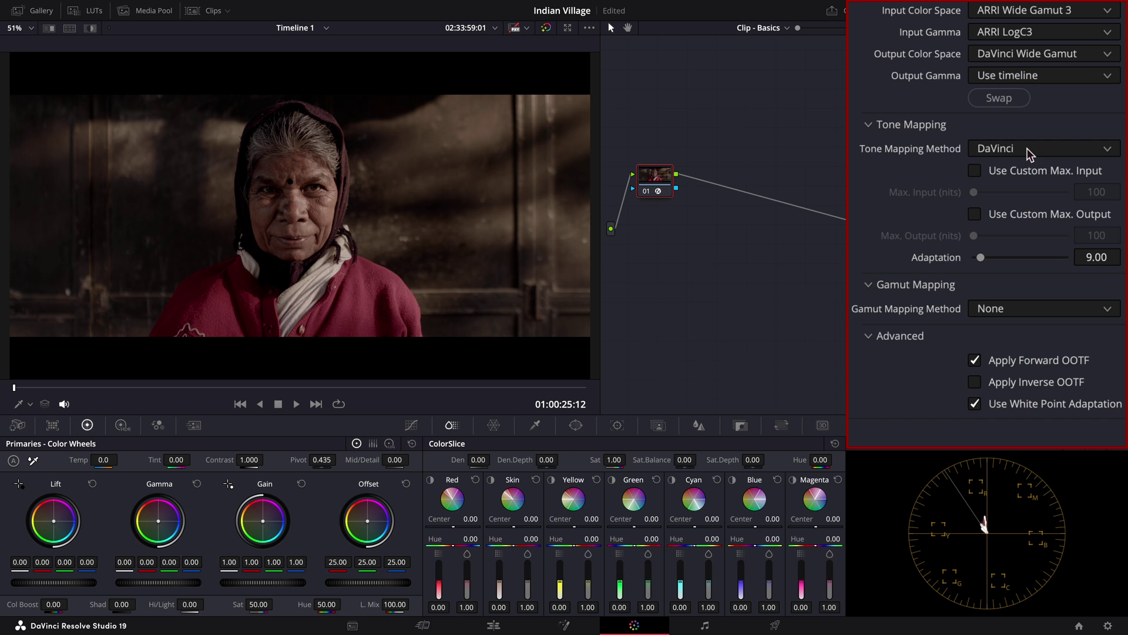
{"action": "left_click", "coordinate": [1036, 77]}
{"action": "scroll", "coordinate": [1036, 215], "scroll_direction": "down", "scroll_amount": 6}
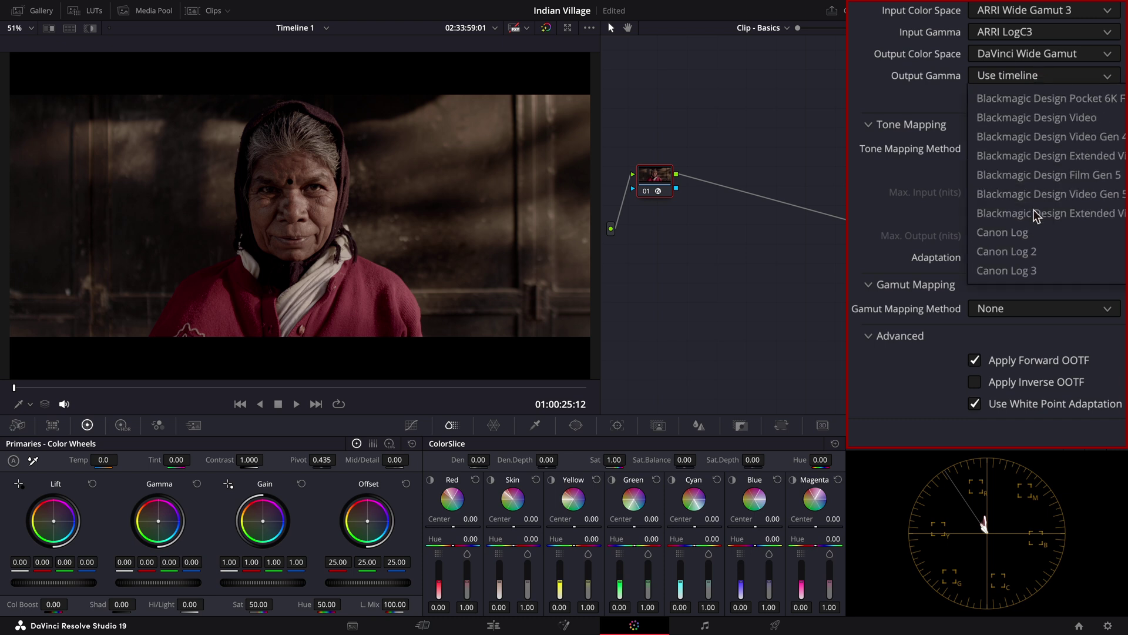
{"action": "left_click", "coordinate": [1028, 252]}
{"action": "left_click", "coordinate": [1013, 148]}
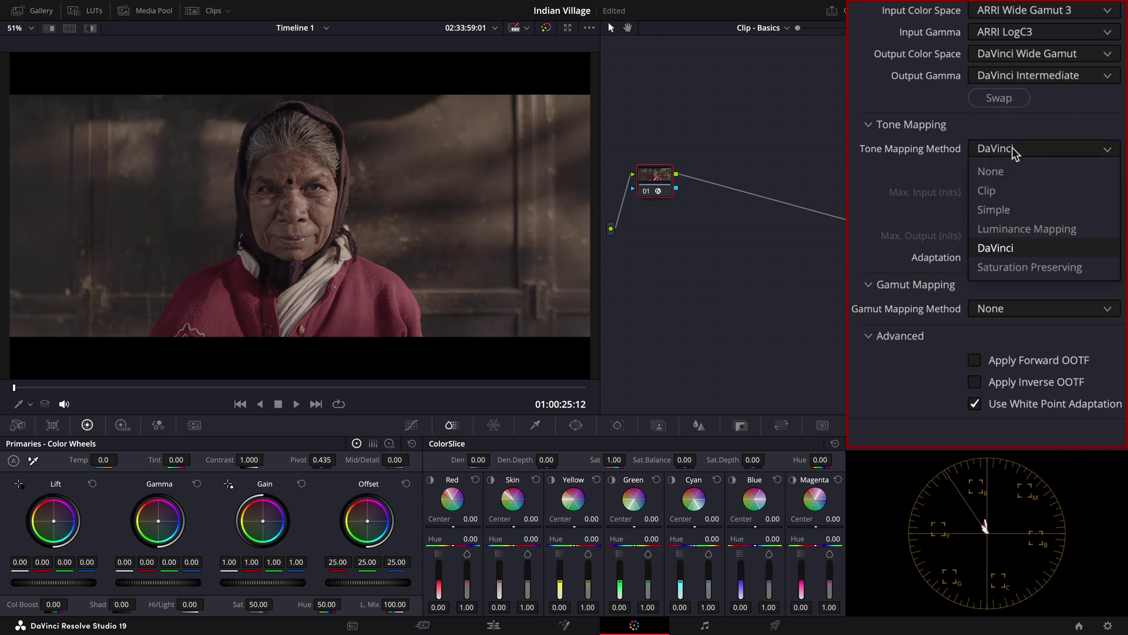
{"action": "left_click", "coordinate": [1009, 172]}
- Make node 02 a Color Space Transform from DaVinci Wide Gamut/Intermediate to Rec.709 Gamma 2.4, Max Input 10000 nits
{"action": "right_click", "coordinate": [662, 182]}
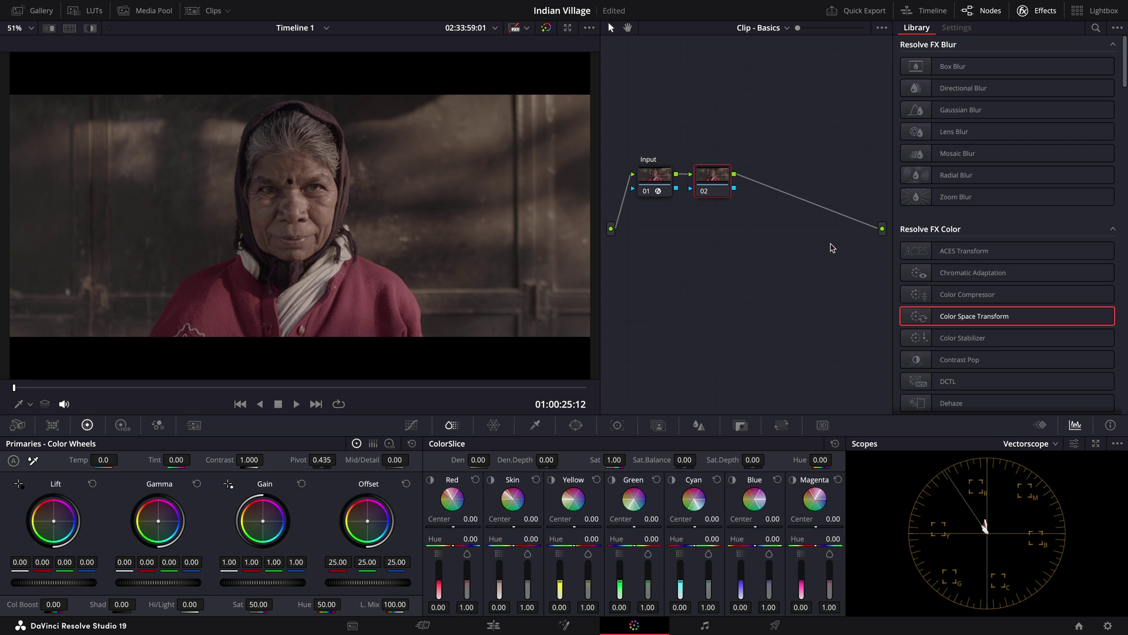
{"action": "left_click_drag", "start_coordinate": [970, 309], "coordinate": [720, 177]}
{"action": "left_click", "coordinate": [1040, 10]}
{"action": "scroll", "coordinate": [1040, 112], "scroll_direction": "down", "scroll_amount": 5}
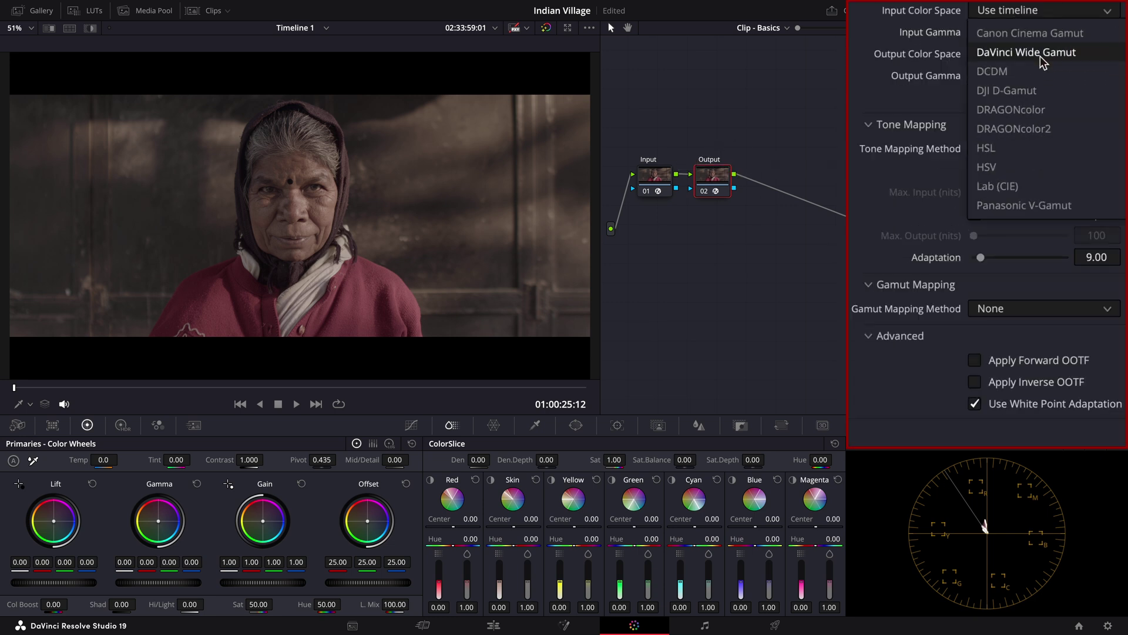
{"action": "left_click", "coordinate": [1046, 52]}
{"action": "left_click", "coordinate": [1040, 32]}
{"action": "scroll", "coordinate": [1027, 176], "scroll_direction": "down", "scroll_amount": 5}
{"action": "left_click", "coordinate": [1022, 188]}
{"action": "left_click", "coordinate": [1040, 53]}
{"action": "scroll", "coordinate": [1035, 141], "scroll_direction": "down", "scroll_amount": 10}
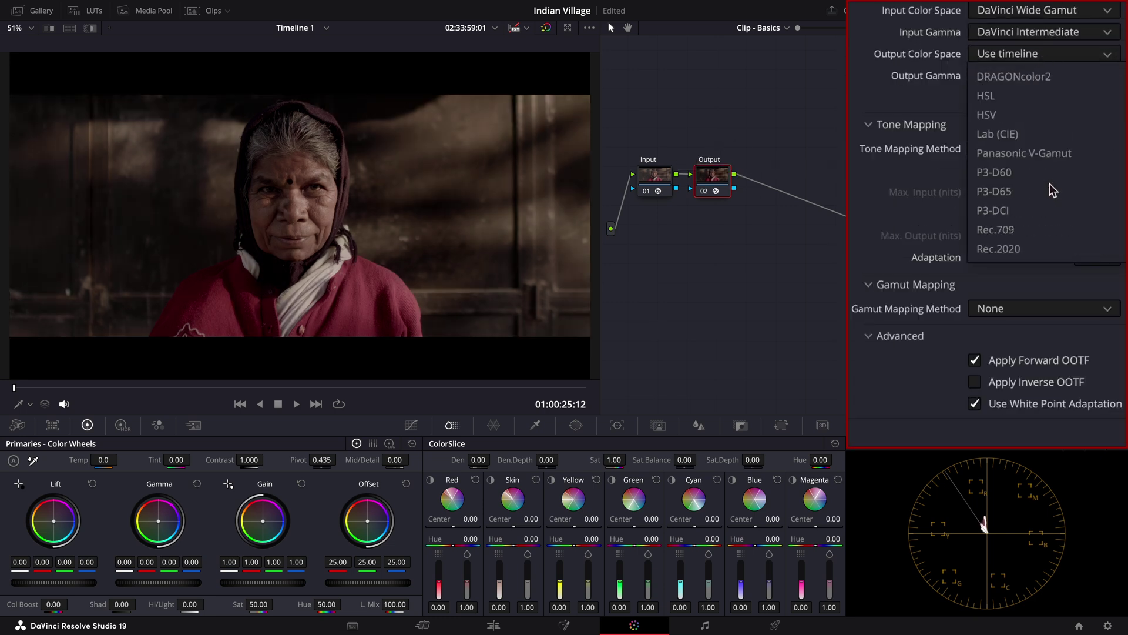
{"action": "left_click", "coordinate": [1023, 96]}
{"action": "left_click", "coordinate": [1040, 76]}
{"action": "left_click", "coordinate": [1043, 187]}
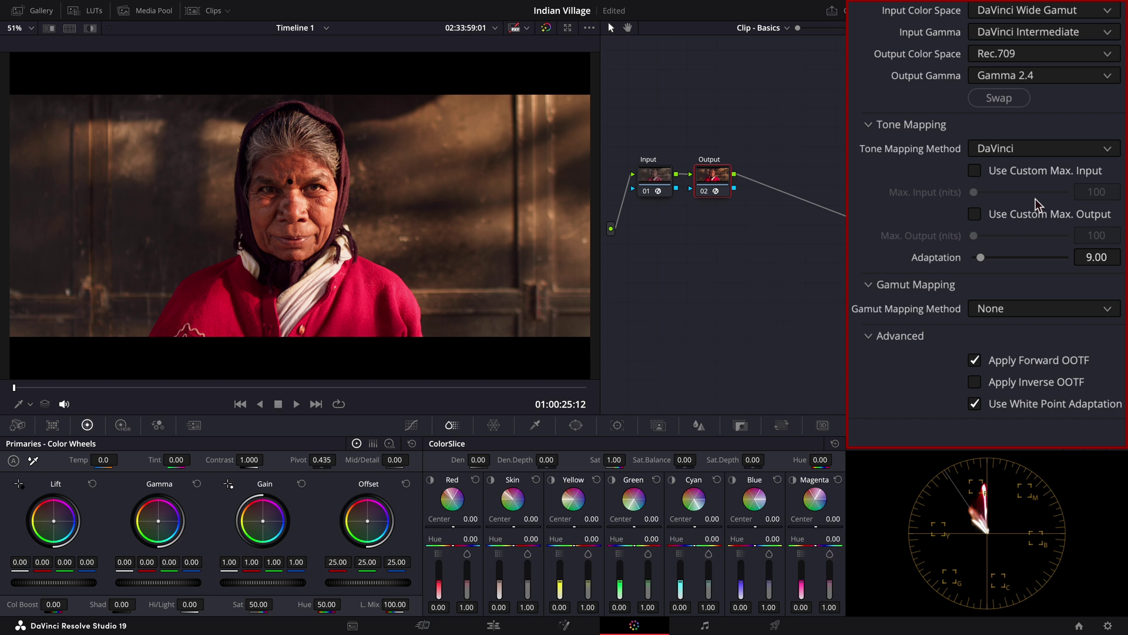
{"action": "left_click", "coordinate": [988, 176]}
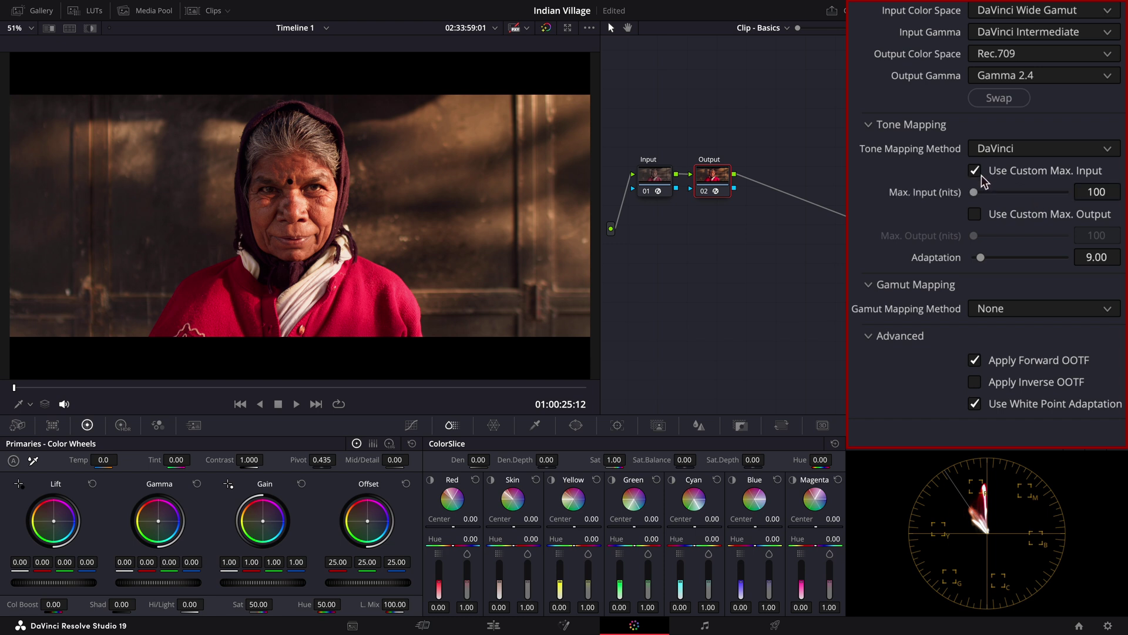
{"action": "left_click_drag", "start_coordinate": [973, 193], "coordinate": [1067, 192]}
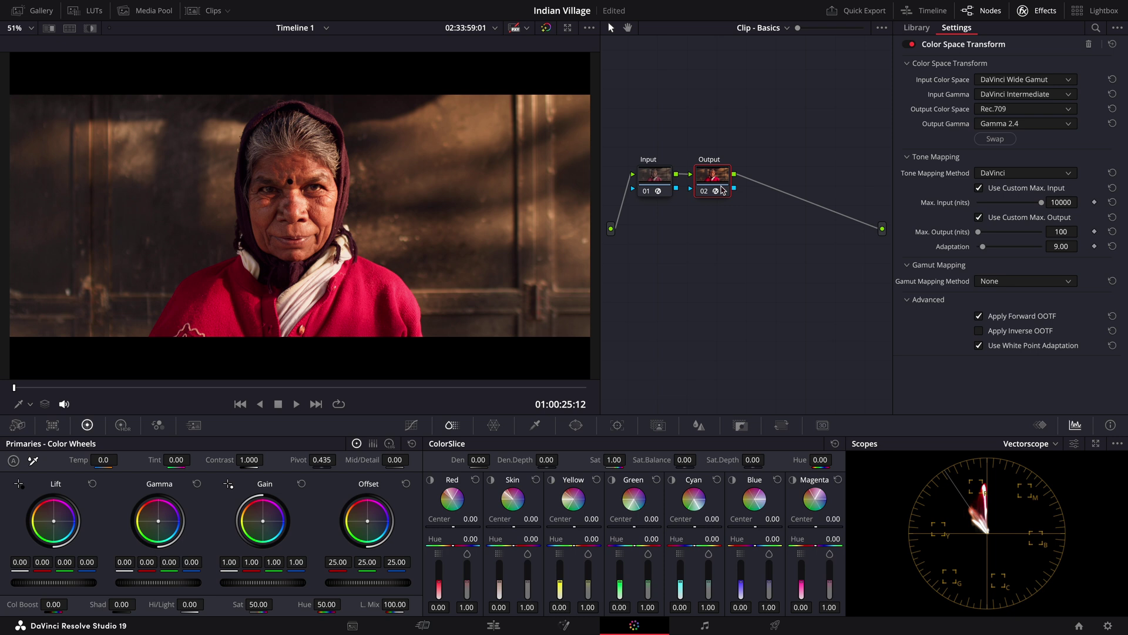
{"action": "left_click_drag", "start_coordinate": [722, 190], "coordinate": [853, 239]}
- Insert serial node 03 after Input and set its Gain to 0.95 and Offset to 26.40
{"action": "left_click_drag", "start_coordinate": [654, 176], "coordinate": [640, 115]}
{"action": "right_click", "coordinate": [639, 115]}
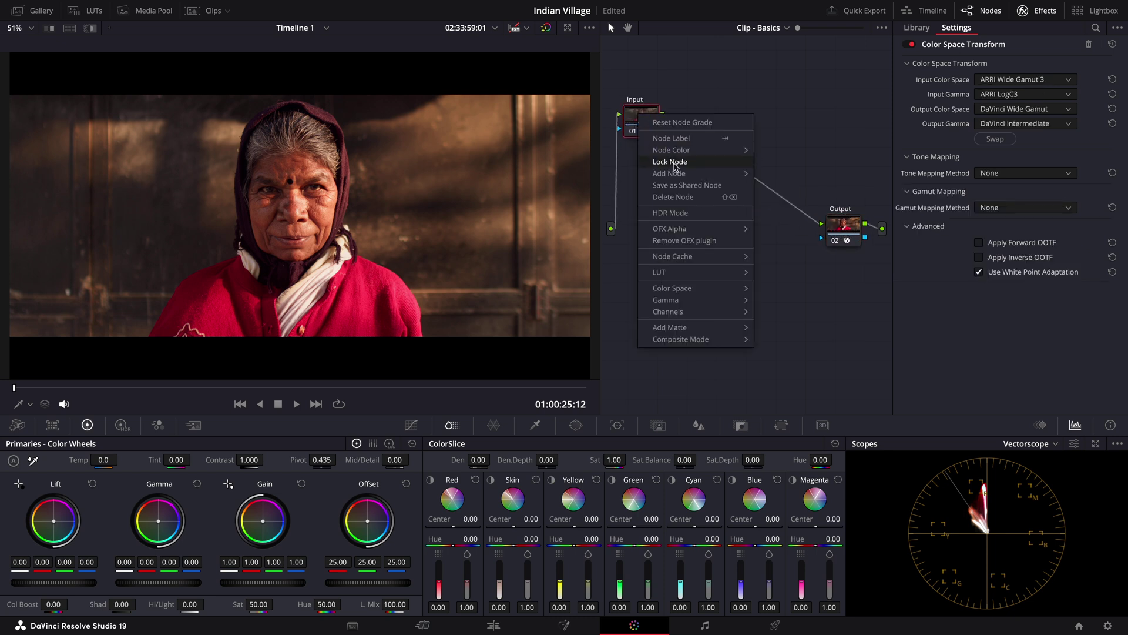
{"action": "mouse_move", "coordinate": [676, 173]}
{"action": "left_click", "coordinate": [787, 176]}
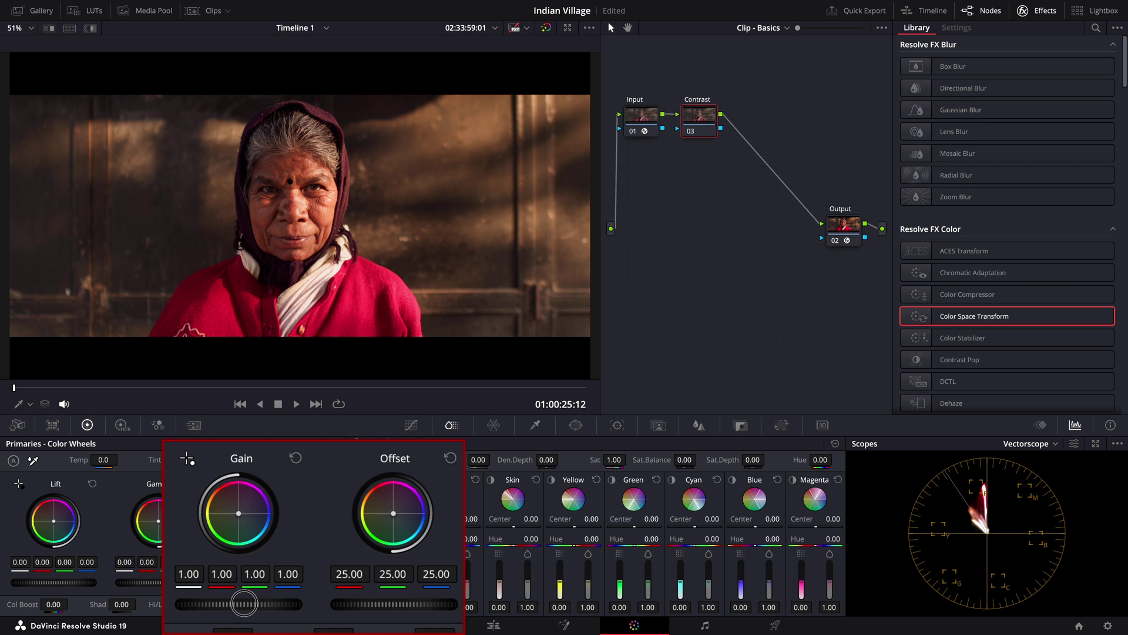
{"action": "mouse_move", "coordinate": [231, 600]}
{"action": "left_mouse_down"}
{"action": "mouse_move", "coordinate": [170, 604]}
{"action": "mouse_move", "coordinate": [249, 604]}
{"action": "left_mouse_up"}
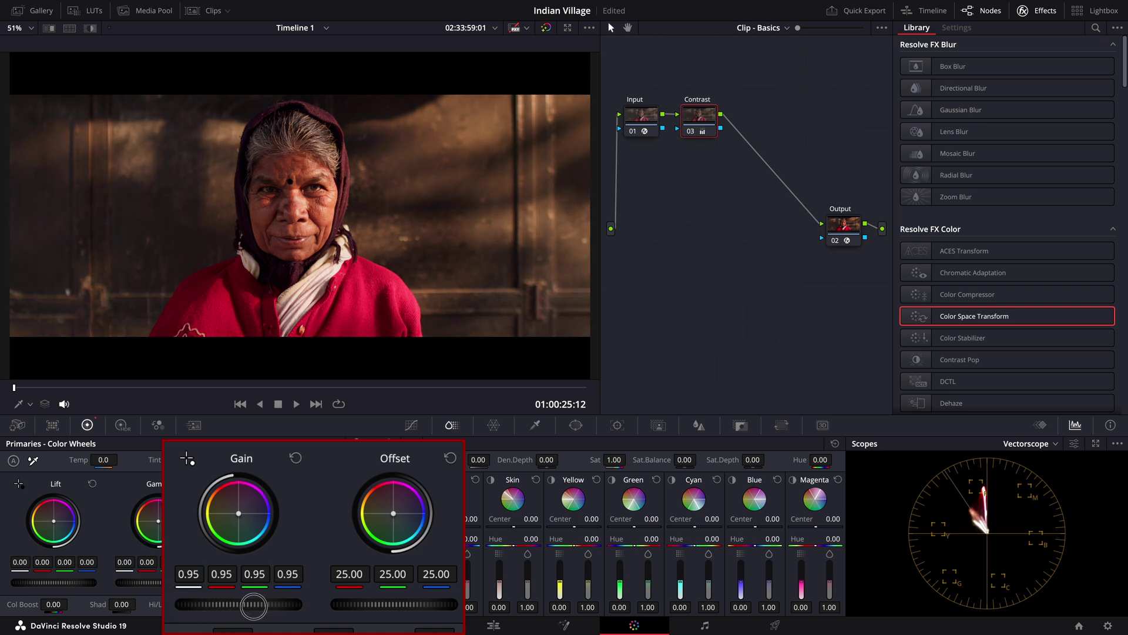
{"action": "left_click_drag", "start_coordinate": [376, 604], "coordinate": [339, 607]}
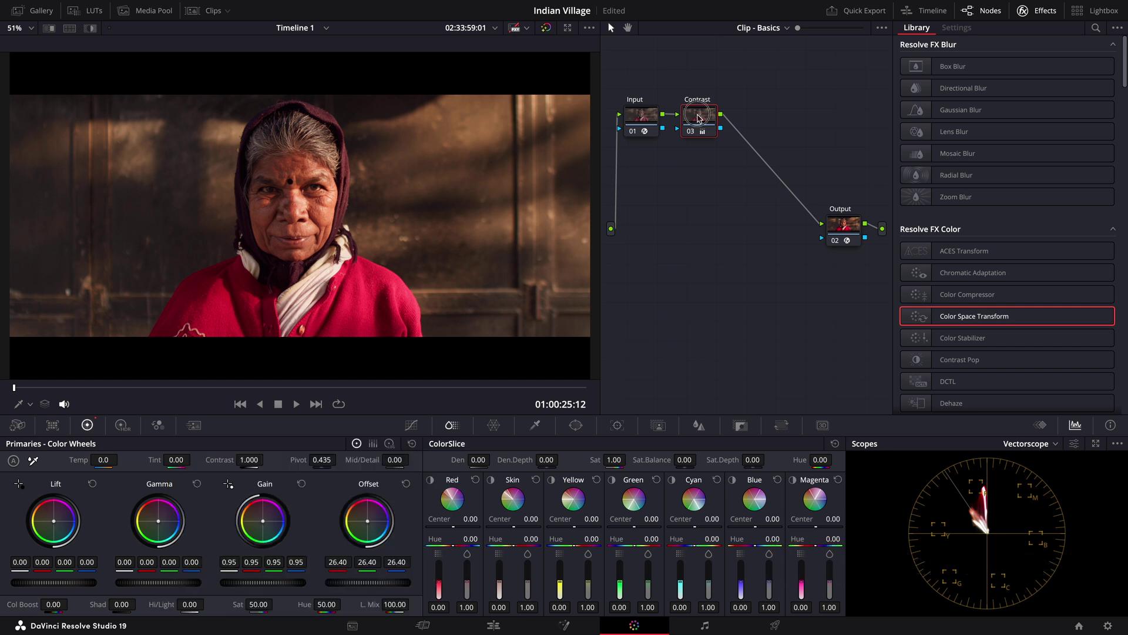
{"action": "left_click_drag", "start_coordinate": [699, 116], "coordinate": [781, 117]}
- Insert node 04 between Input and Contrast and shift its HDR Global balance to X 0.01, Y -0.03
{"action": "right_click", "coordinate": [782, 118]}
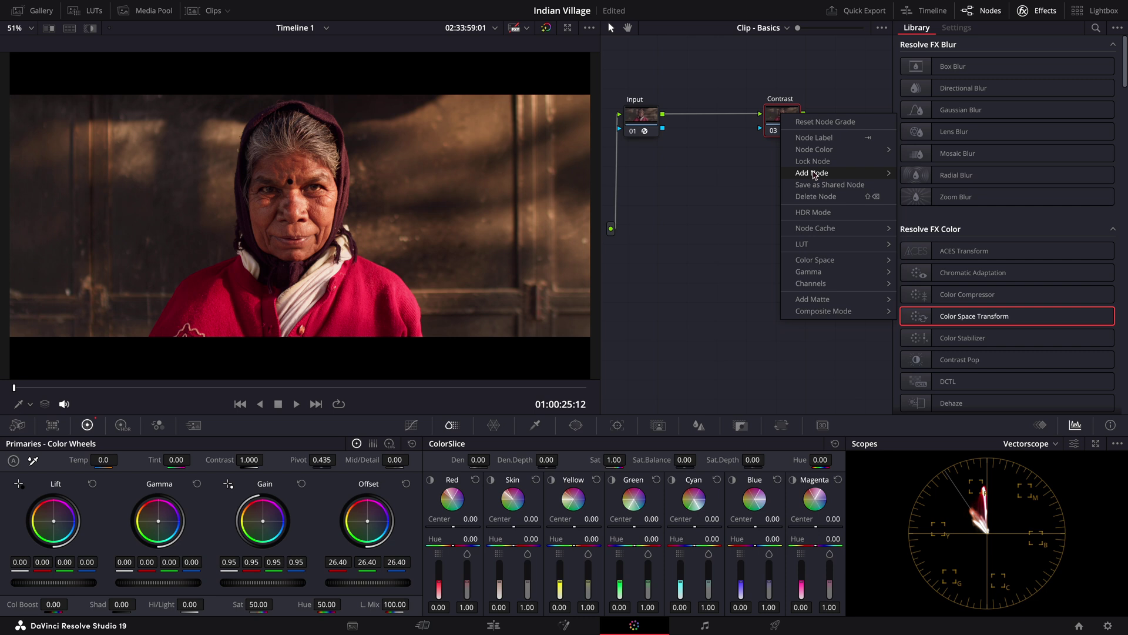
{"action": "mouse_move", "coordinate": [776, 166]}
{"action": "left_click", "coordinate": [934, 187]}
{"action": "left_click_drag", "start_coordinate": [779, 161], "coordinate": [711, 119]}
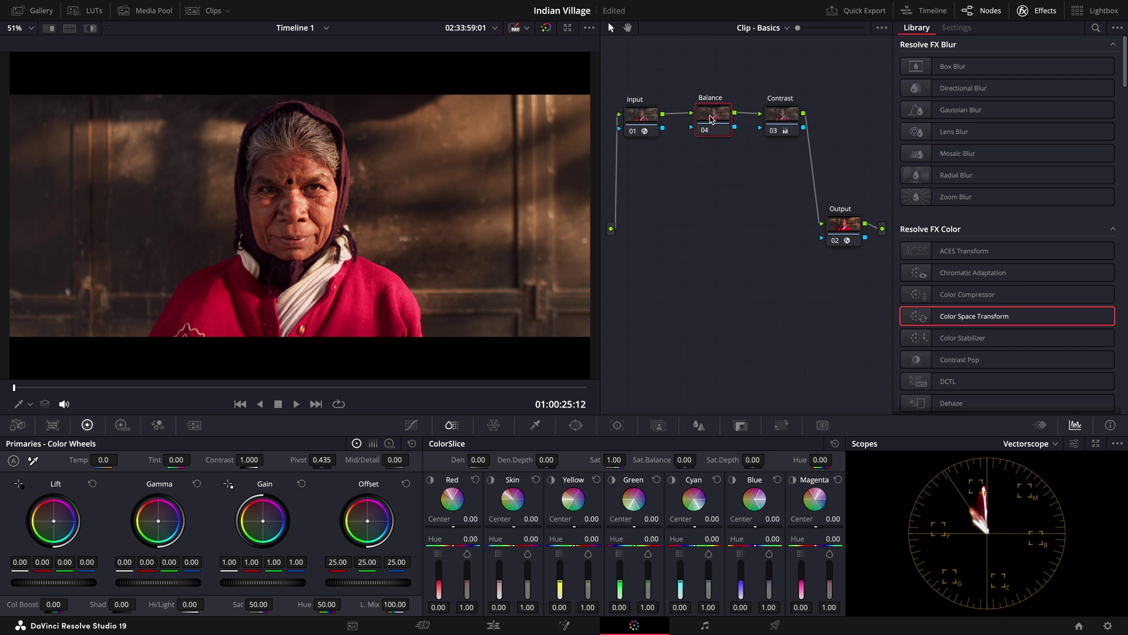
{"action": "left_click", "coordinate": [122, 425]}
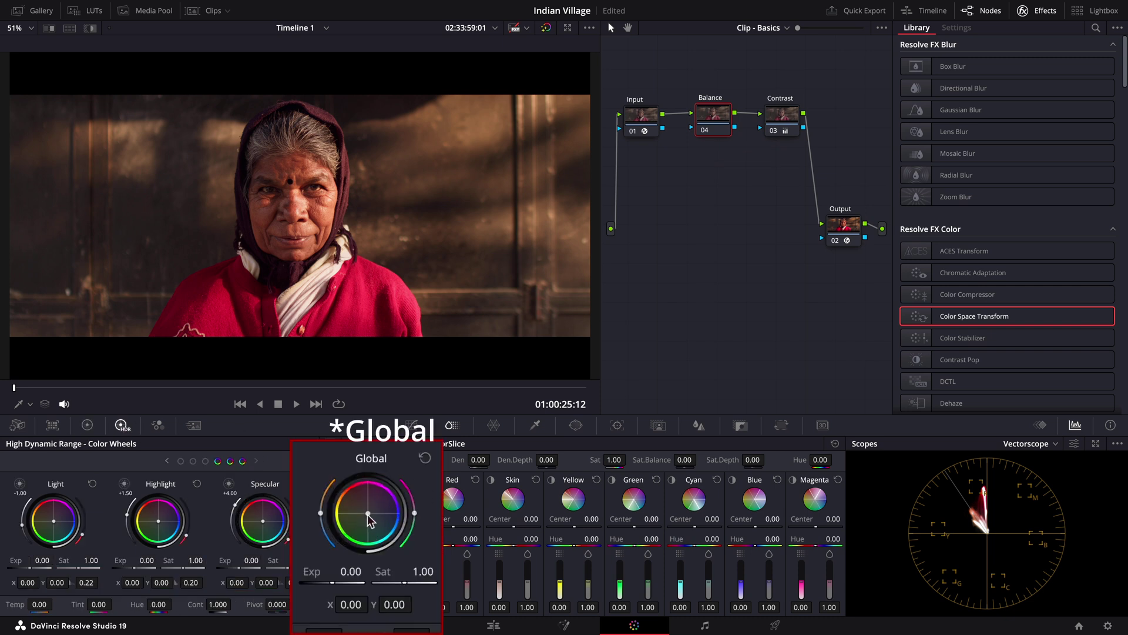
{"action": "mouse_move", "coordinate": [368, 513]}
{"action": "left_mouse_down"}
{"action": "mouse_move", "coordinate": [373, 531]}
{"action": "mouse_move", "coordinate": [368, 516]}
{"action": "left_mouse_up"}
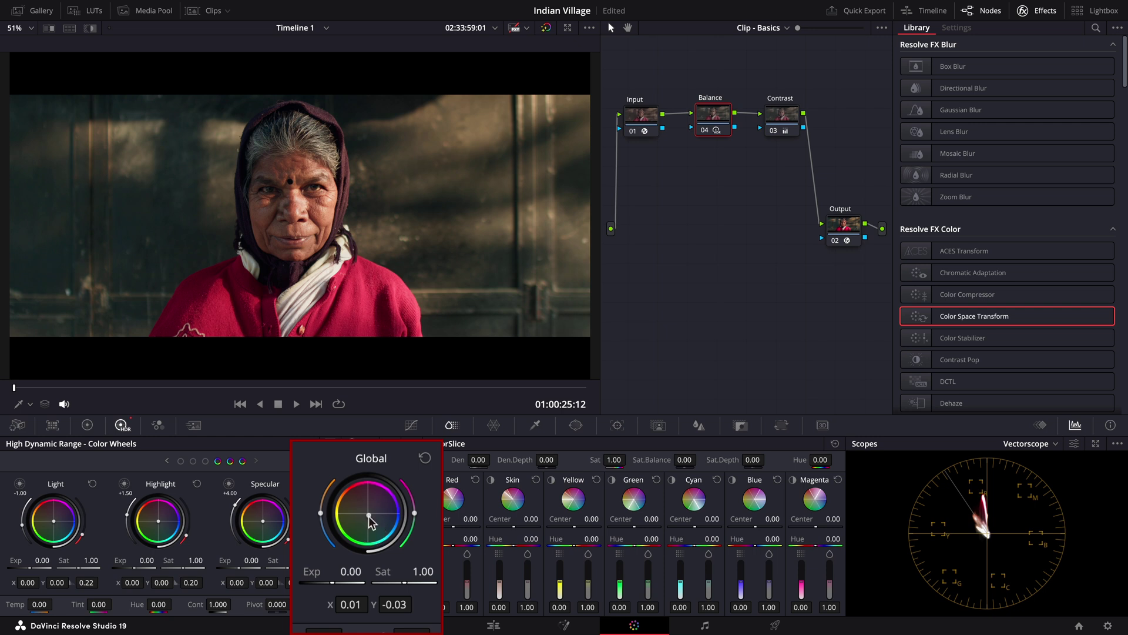
- Compare the graded and ungraded portrait in the enhanced viewer by toggling the grade bypass
{"action": "key", "text": "alt+f"}
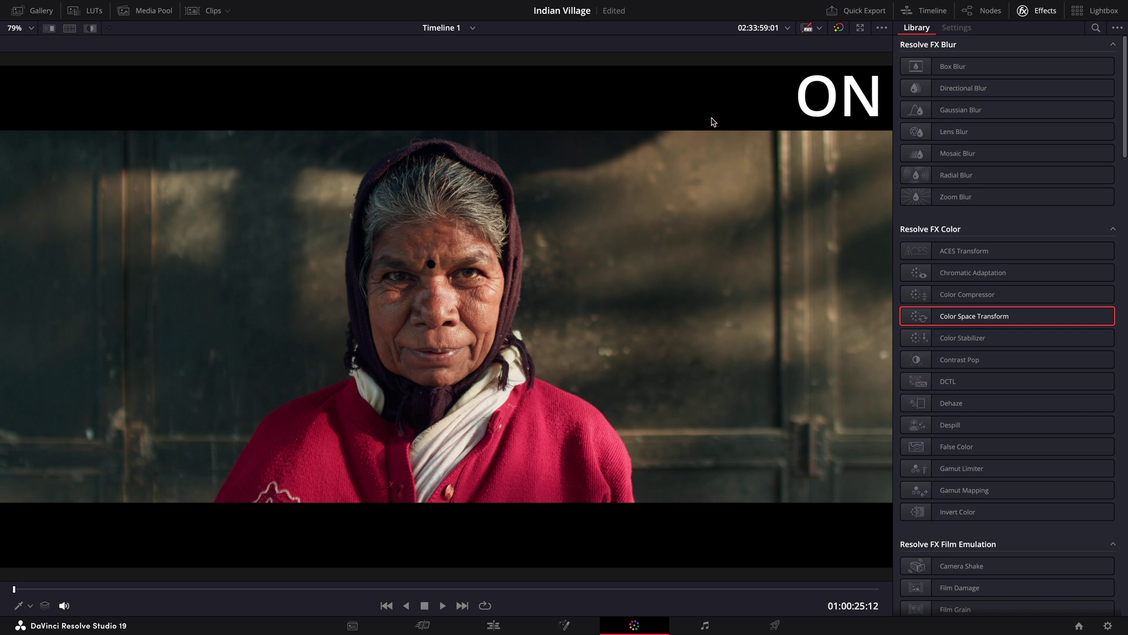
{"action": "key", "text": "shift+d"}
{"action": "key", "text": "shift+d"}
{"action": "key", "text": "shift+d"}
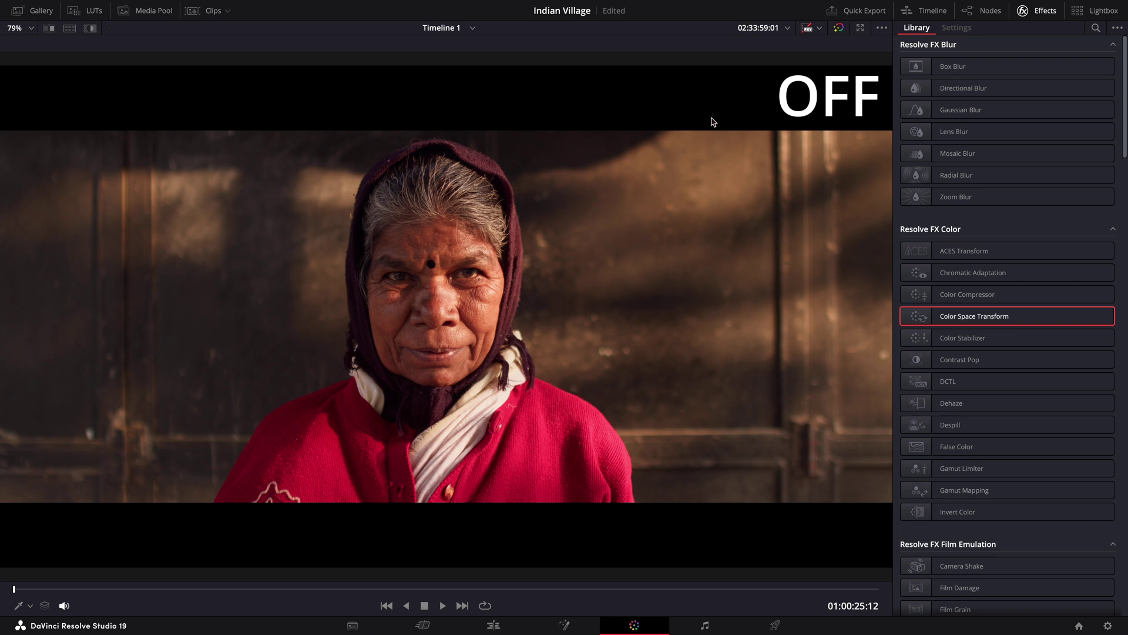
{"action": "key", "text": "shift+d"}
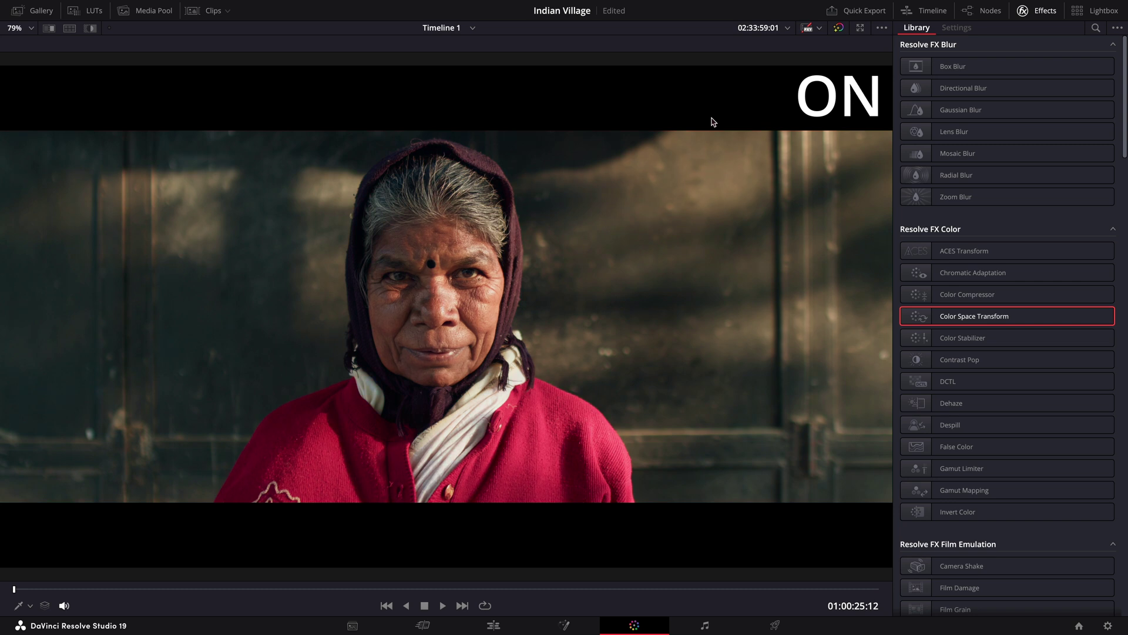
{"action": "key", "text": "alt+f"}
- Add serial node 05 after Contrast, label it Temp, and set its Temp to 500.80
{"action": "right_click", "coordinate": [780, 116]}
{"action": "mouse_move", "coordinate": [828, 176]}
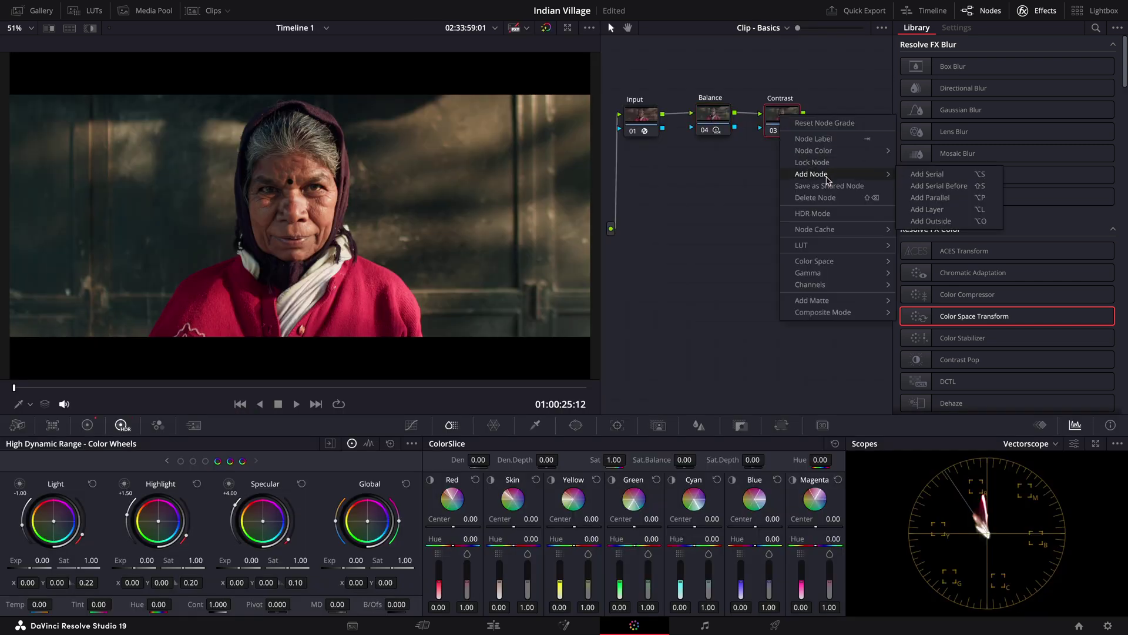
{"action": "left_click", "coordinate": [928, 174]}
{"action": "left_click_drag", "start_coordinate": [840, 118], "coordinate": [648, 199]}
{"action": "type", "text": "Temp"}
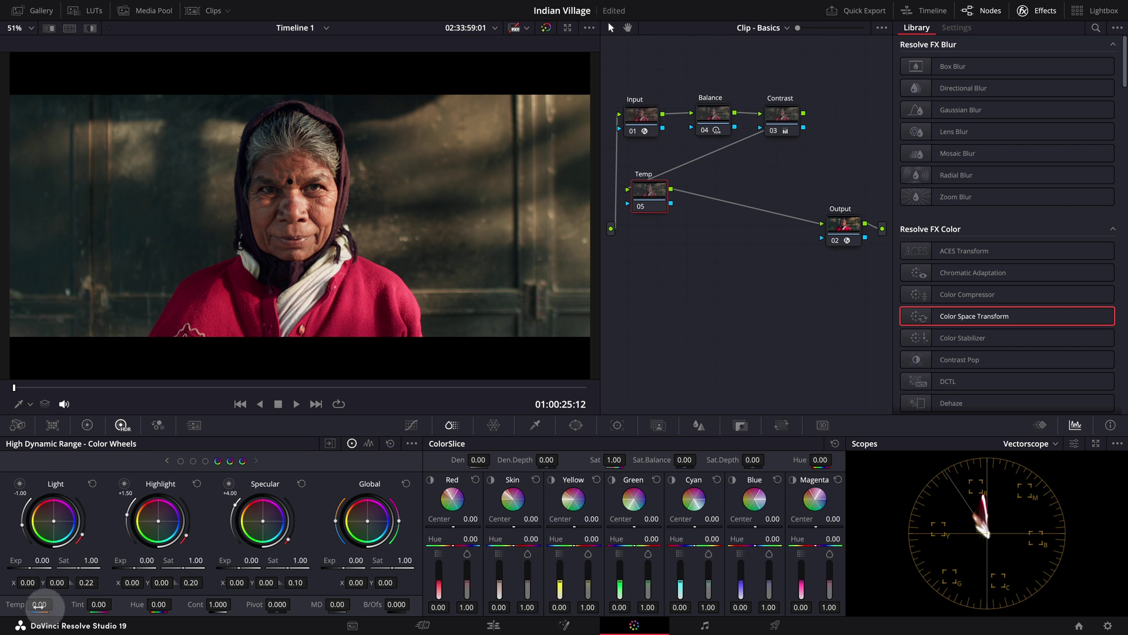
{"action": "left_click_drag", "start_coordinate": [38, 604], "coordinate": [45, 605]}
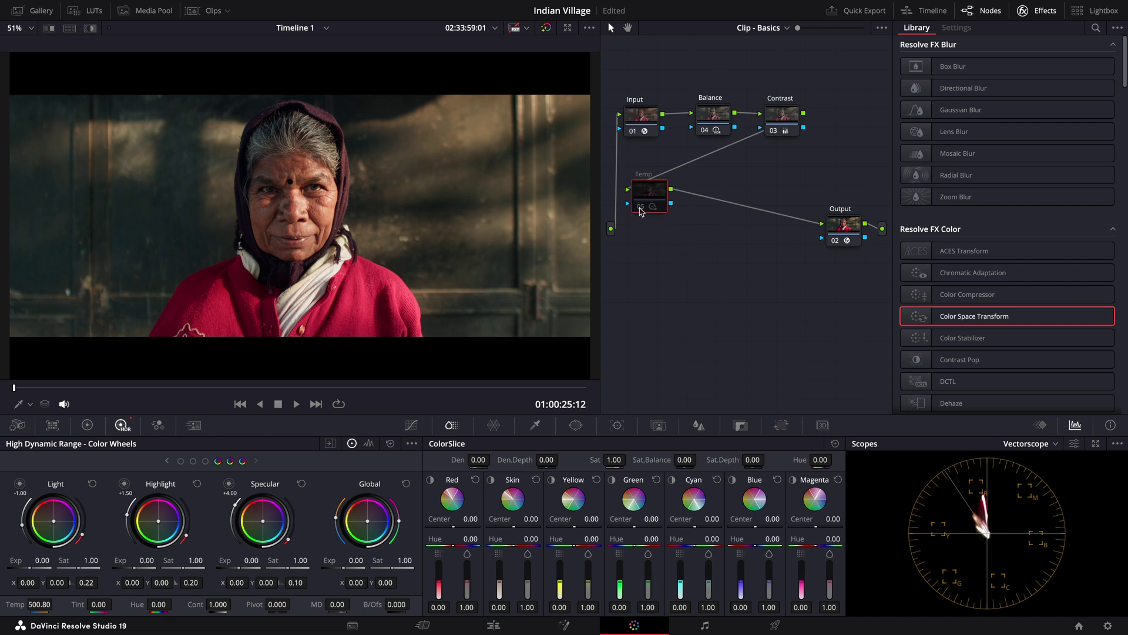
{"action": "left_click", "coordinate": [641, 209]}
{"action": "left_click", "coordinate": [640, 209]}
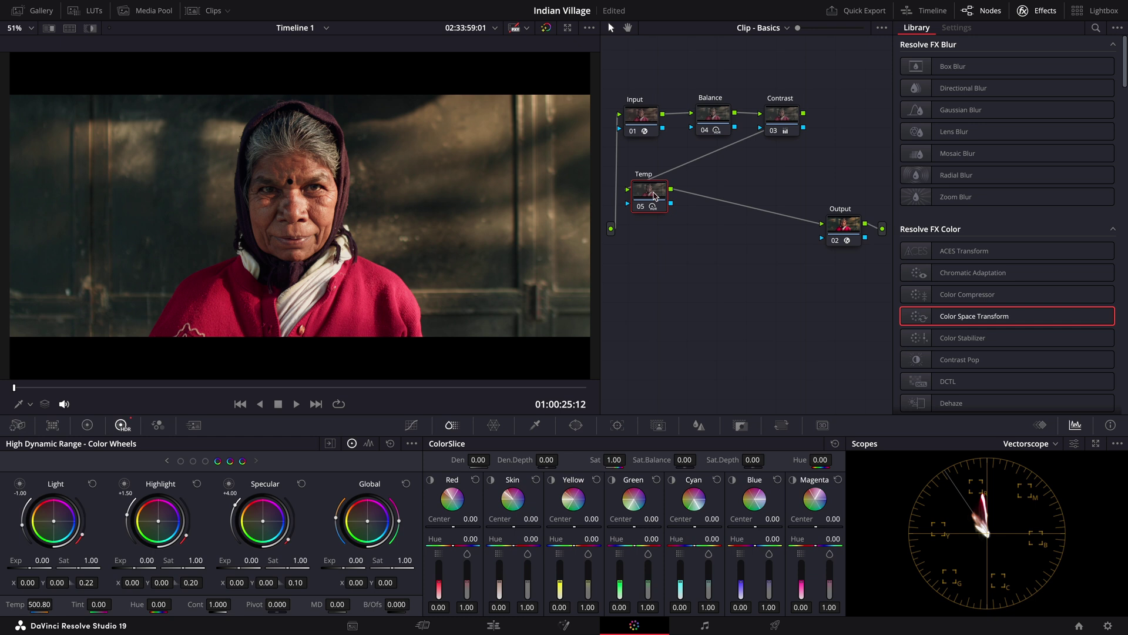
- Add a Density layer node beside Temp via a mixer and raise the sweater's red density
{"action": "right_click", "coordinate": [654, 196]}
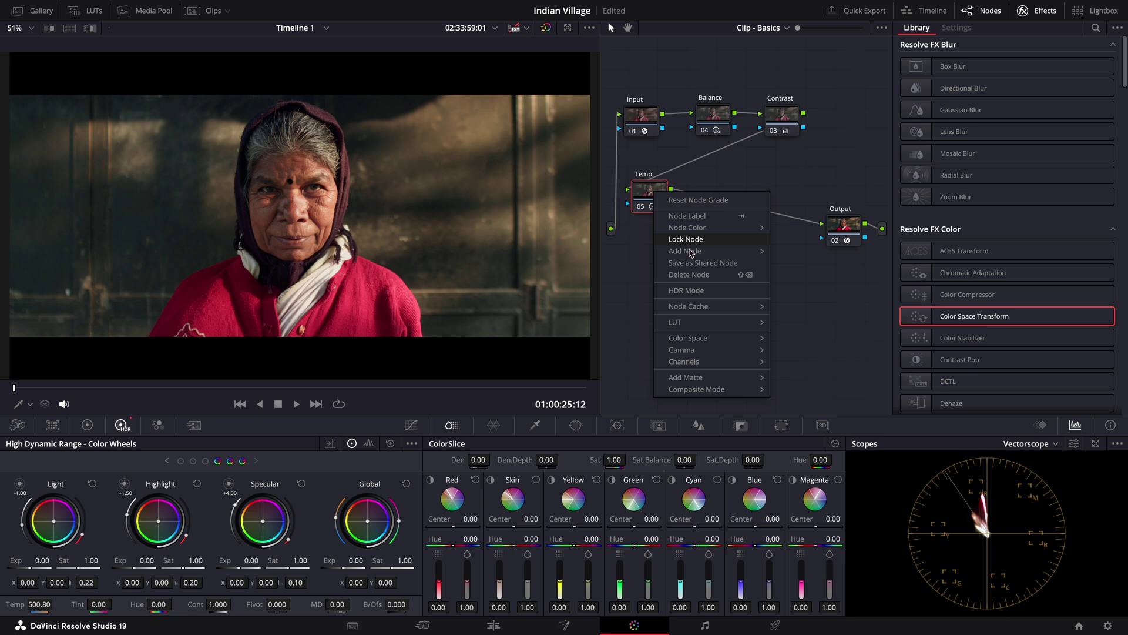
{"action": "mouse_move", "coordinate": [693, 249]}
{"action": "left_click", "coordinate": [811, 276]}
{"action": "left_click_drag", "start_coordinate": [702, 202], "coordinate": [693, 233]}
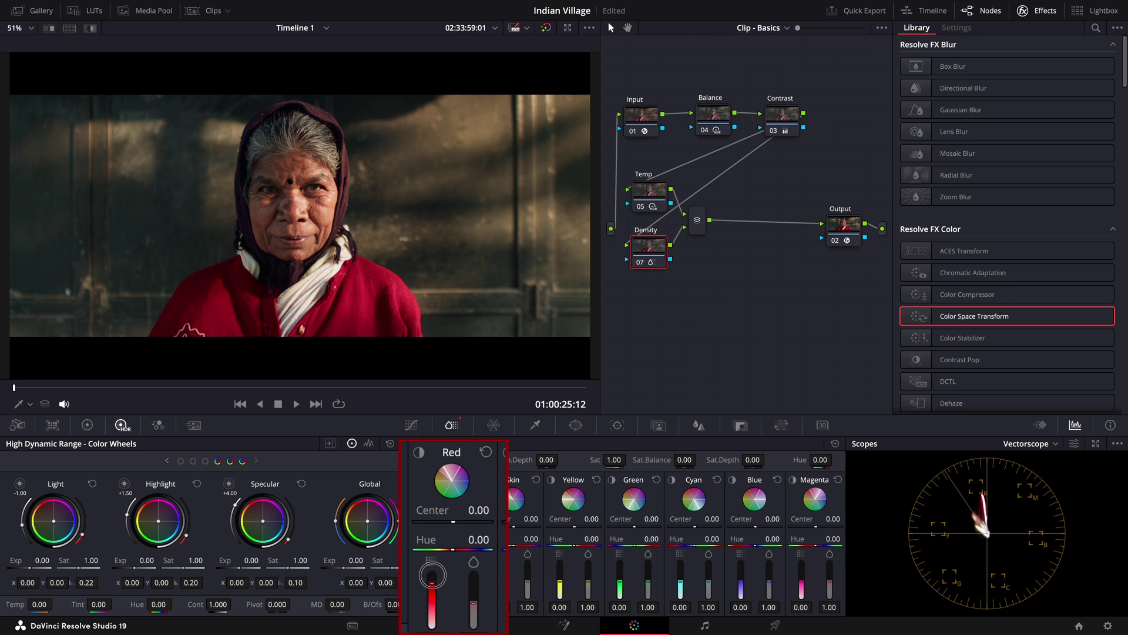
{"action": "left_click_drag", "start_coordinate": [703, 163], "coordinate": [638, 280]}
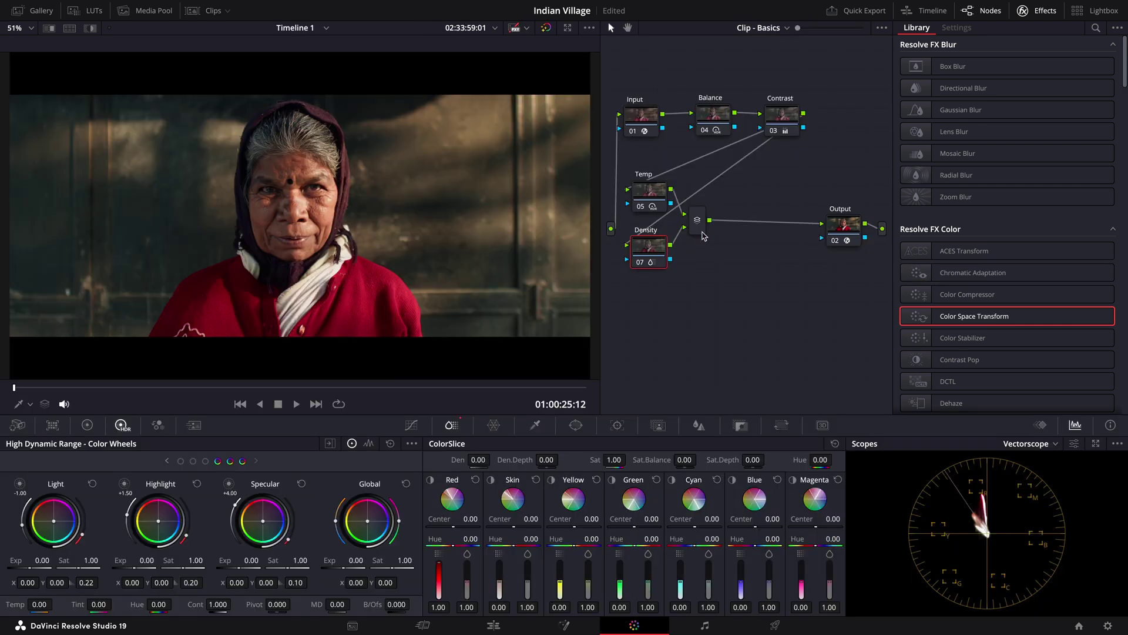
{"action": "right_click", "coordinate": [699, 220]}
- Add node 08 after the mixer with Dehancer Pro, DVR WG/Intermediate source and High - slow quality
{"action": "left_click", "coordinate": [851, 225]}
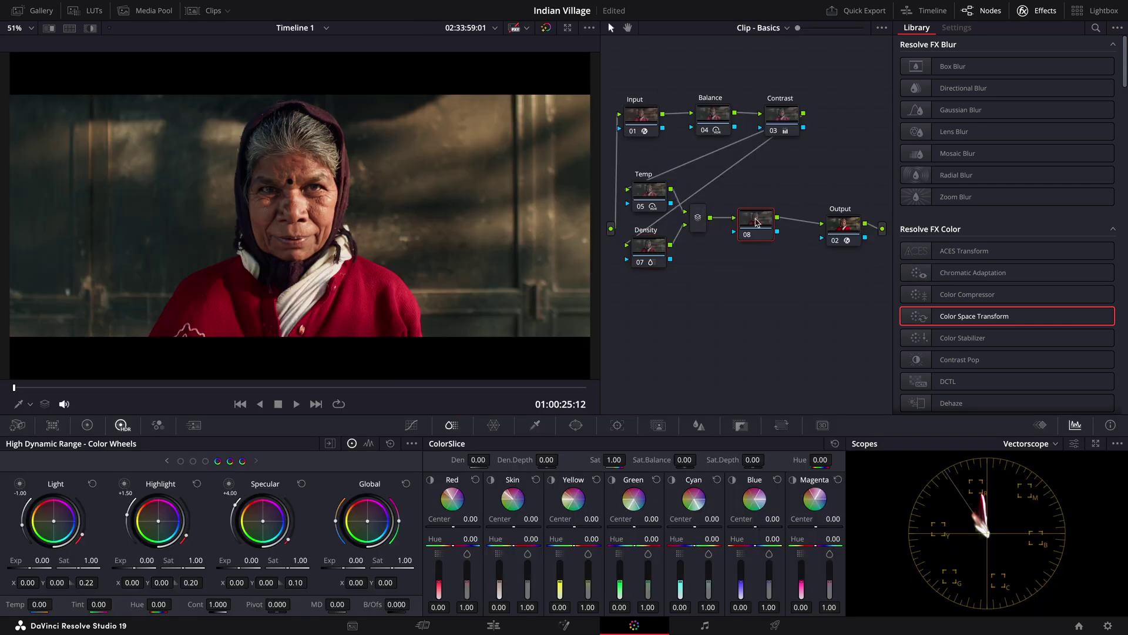
{"action": "left_click_drag", "start_coordinate": [756, 219], "coordinate": [744, 189]}
{"action": "scroll", "coordinate": [897, 304], "scroll_direction": "down", "scroll_amount": 10}
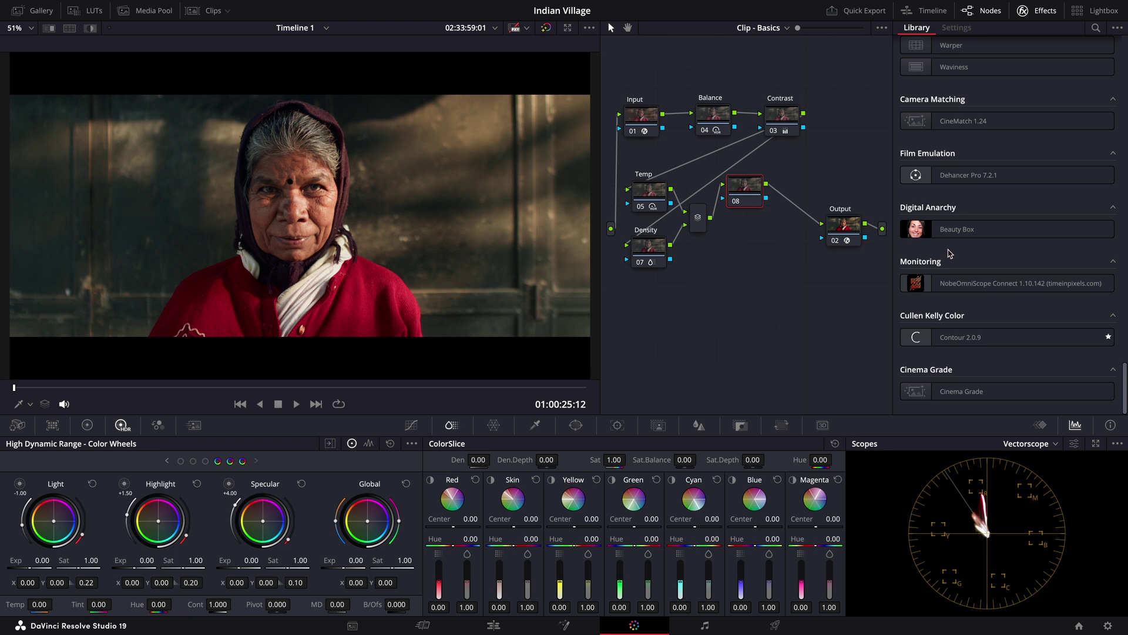
{"action": "left_click_drag", "start_coordinate": [949, 176], "coordinate": [743, 189]}
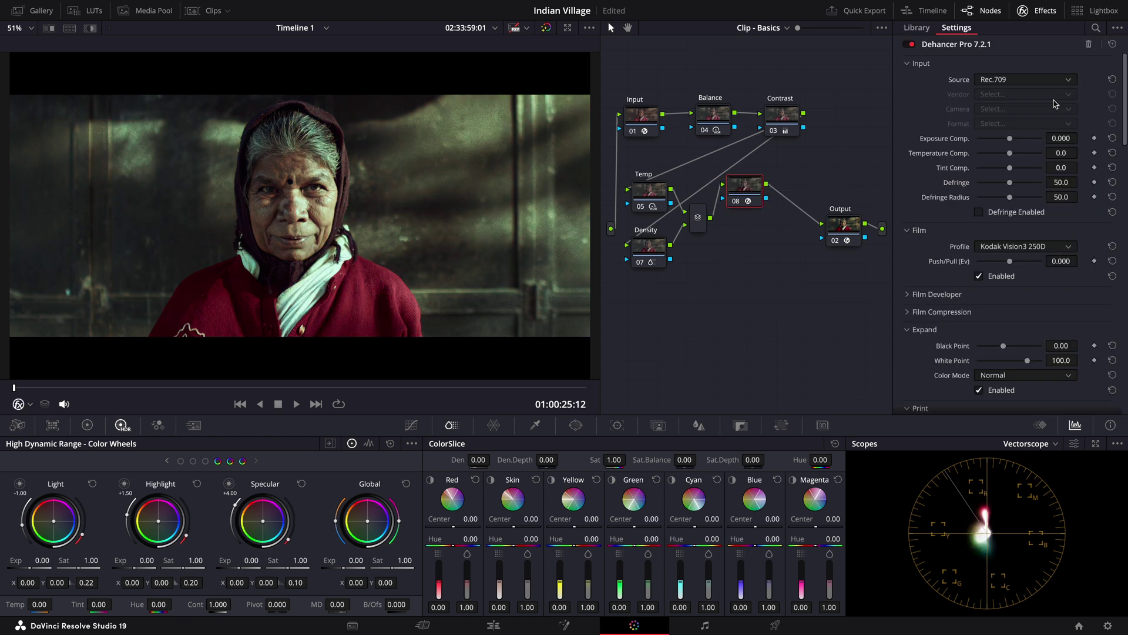
{"action": "left_click", "coordinate": [1056, 81]}
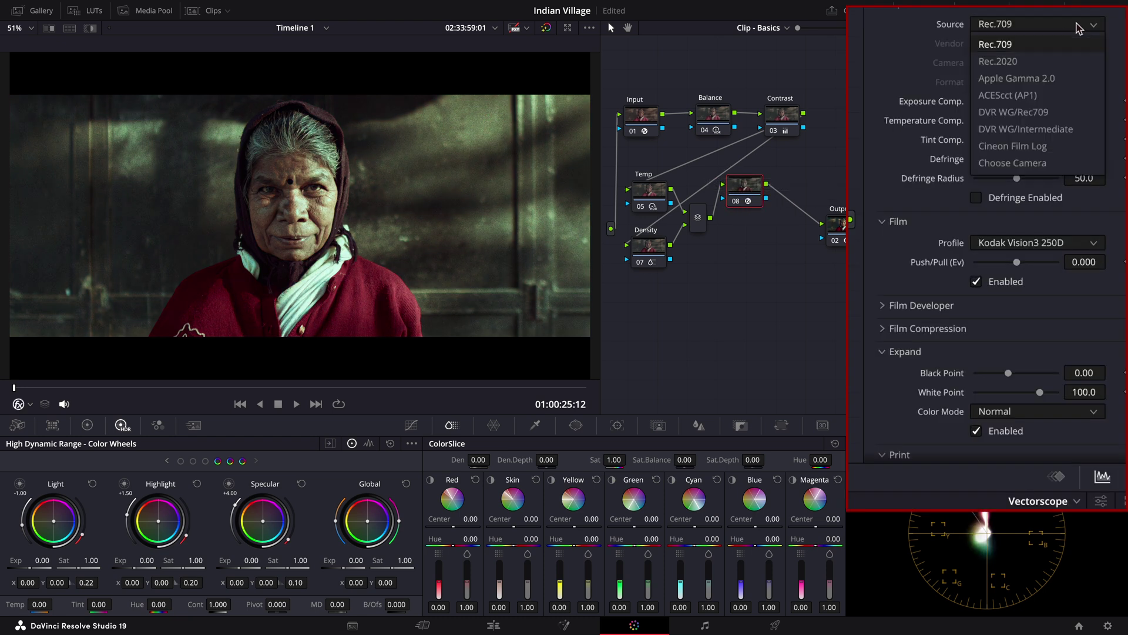
{"action": "left_click", "coordinate": [1046, 129]}
{"action": "scroll", "coordinate": [1005, 264], "scroll_direction": "down", "scroll_amount": 10}
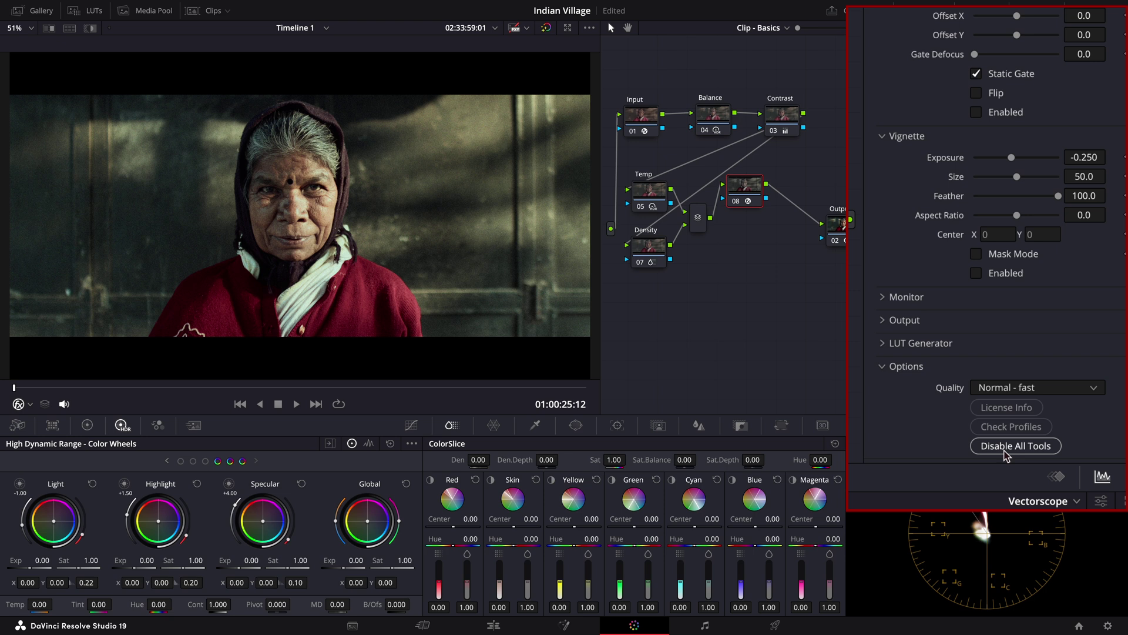
{"action": "left_click", "coordinate": [1075, 388]}
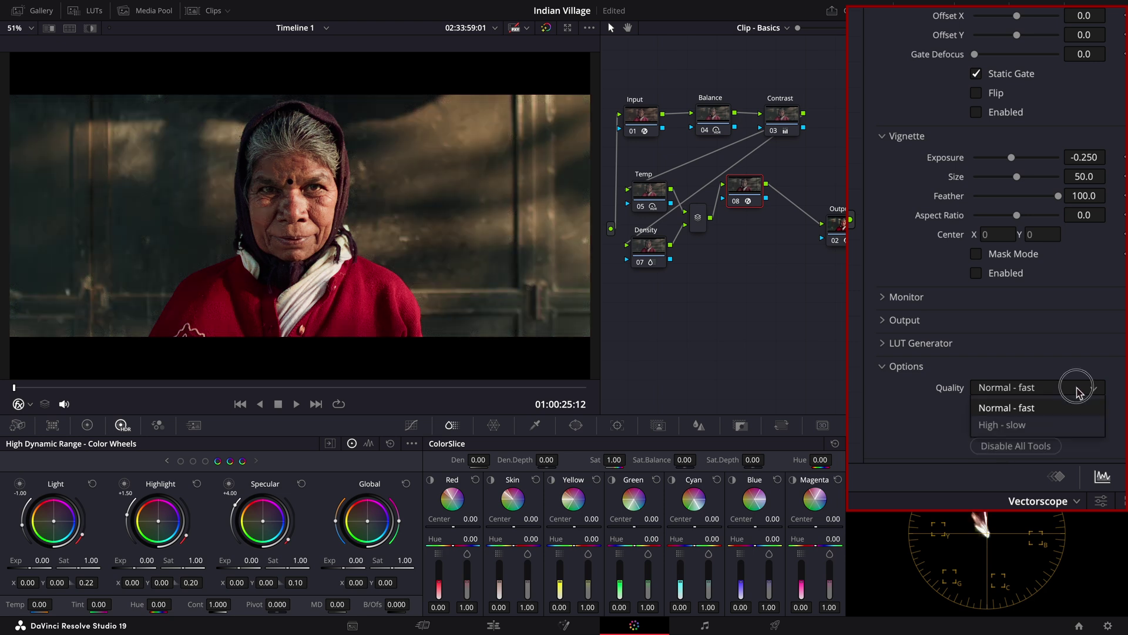
{"action": "left_click", "coordinate": [1049, 422]}
{"action": "scroll", "coordinate": [902, 353], "scroll_direction": "up", "scroll_amount": 10}
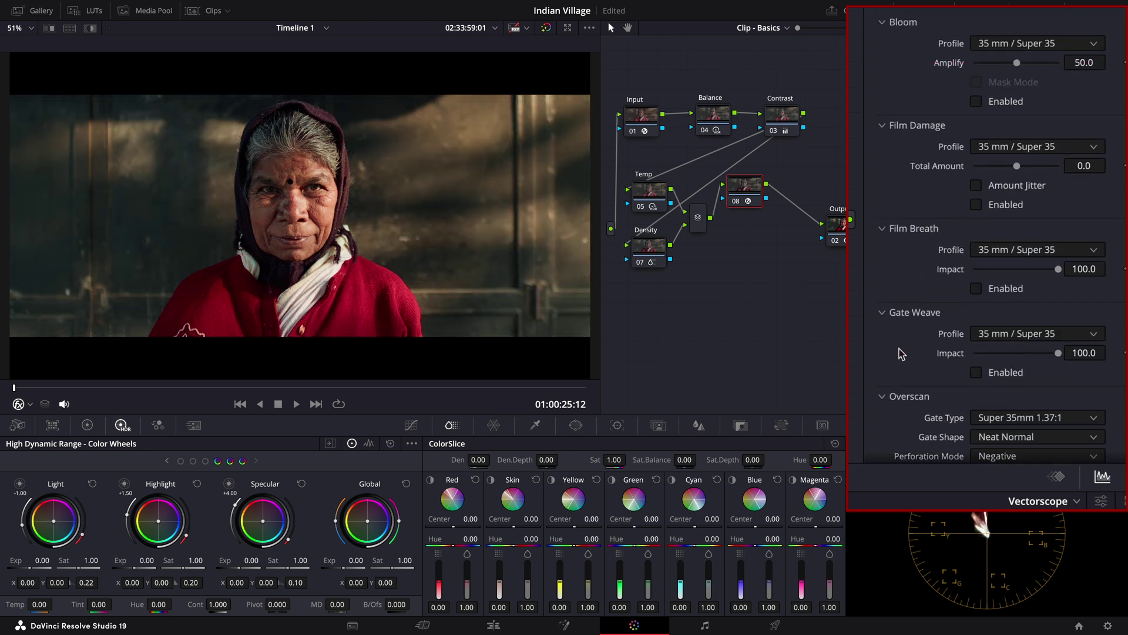
{"action": "scroll", "coordinate": [902, 354], "scroll_direction": "down", "scroll_amount": 8}
{"action": "scroll", "coordinate": [902, 353], "scroll_direction": "up", "scroll_amount": 12}
{"action": "scroll", "coordinate": [902, 353], "scroll_direction": "down", "scroll_amount": 1}
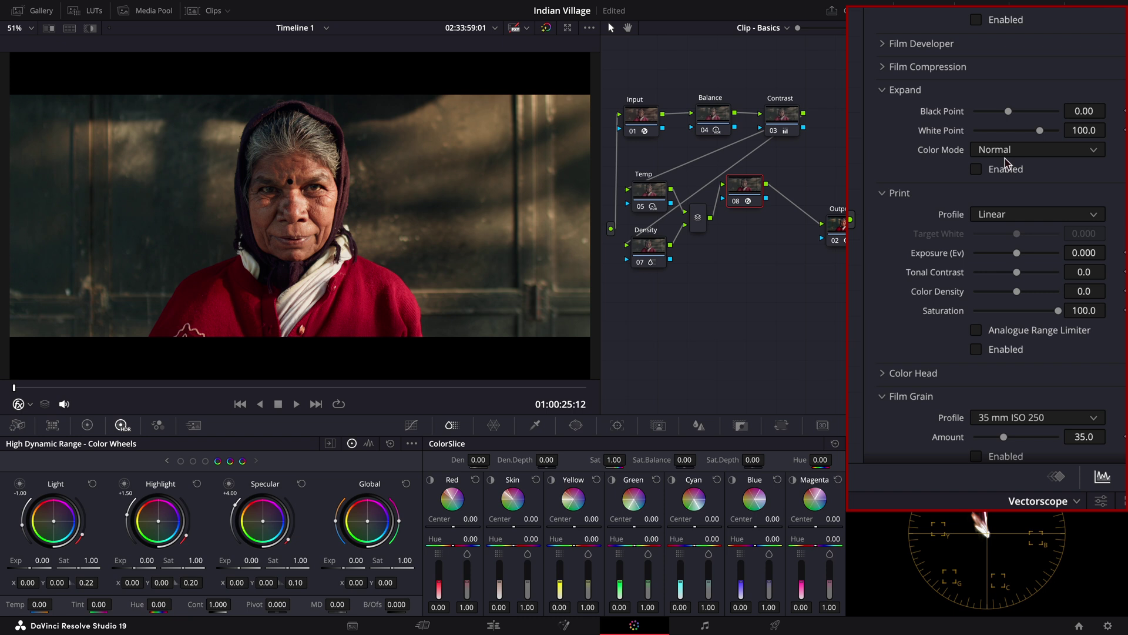
- Enable the Kodak 2383 print film, cut Total Impact to 10, and review it full-size
{"action": "left_click", "coordinate": [976, 349]}
{"action": "left_click", "coordinate": [1037, 221]}
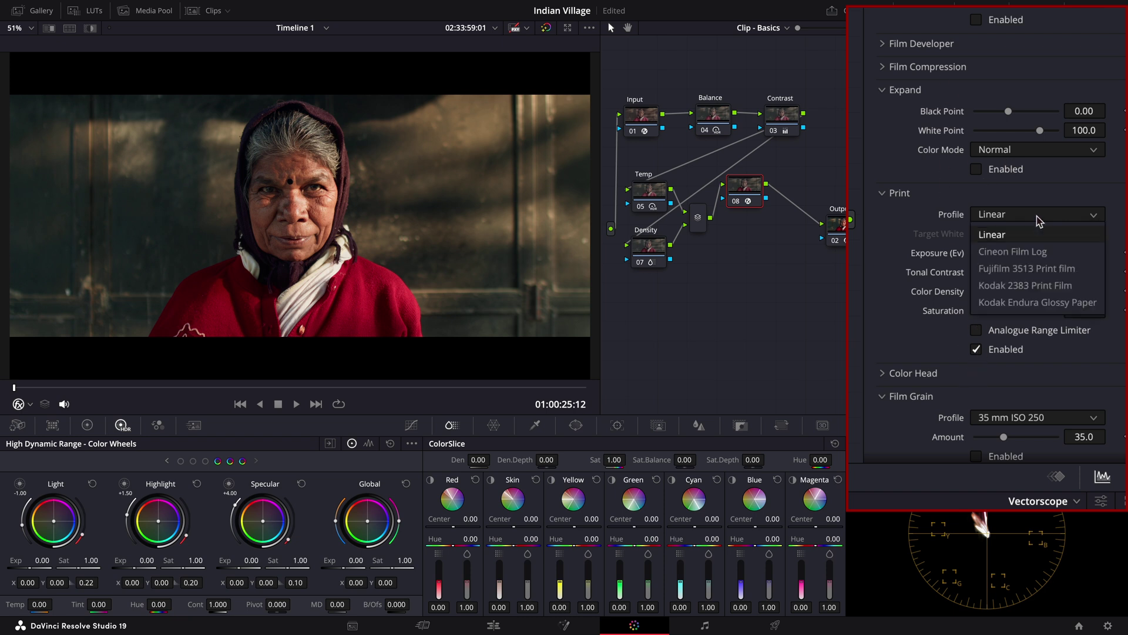
{"action": "left_click", "coordinate": [1032, 286]}
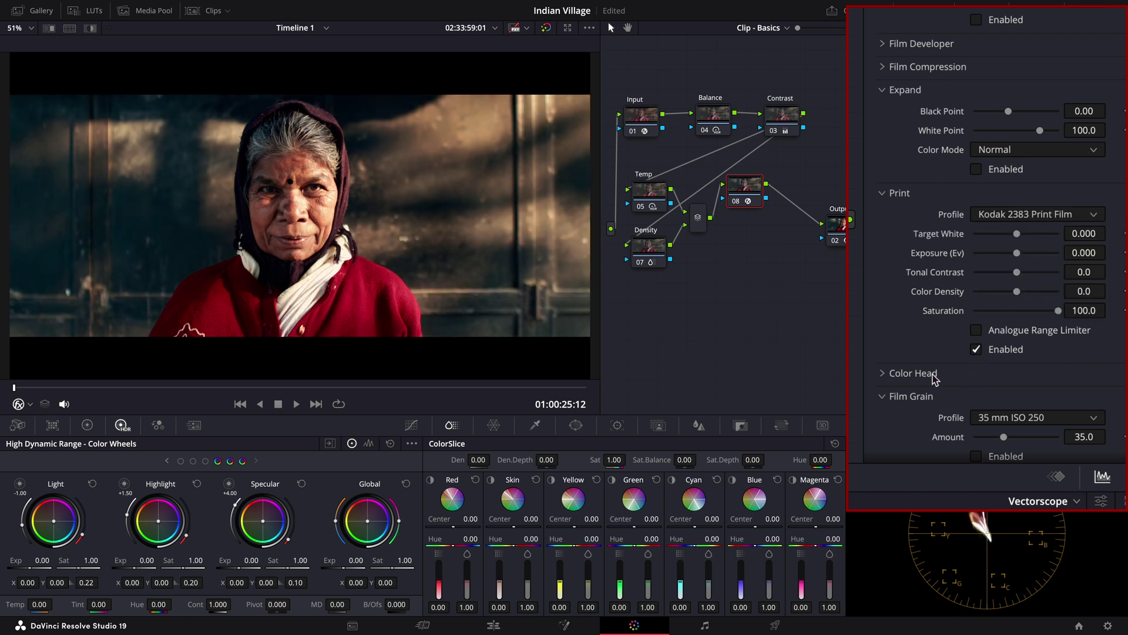
{"action": "scroll", "coordinate": [934, 376], "scroll_direction": "down", "scroll_amount": 10}
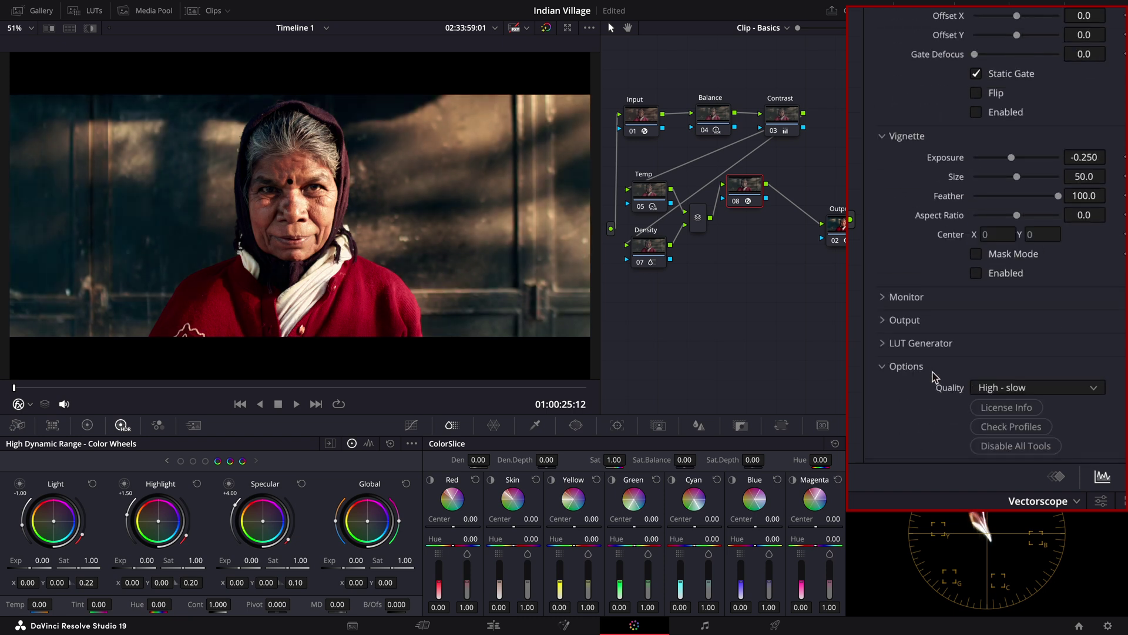
{"action": "left_click", "coordinate": [891, 323]}
{"action": "left_click_drag", "start_coordinate": [1057, 346], "coordinate": [983, 347]}
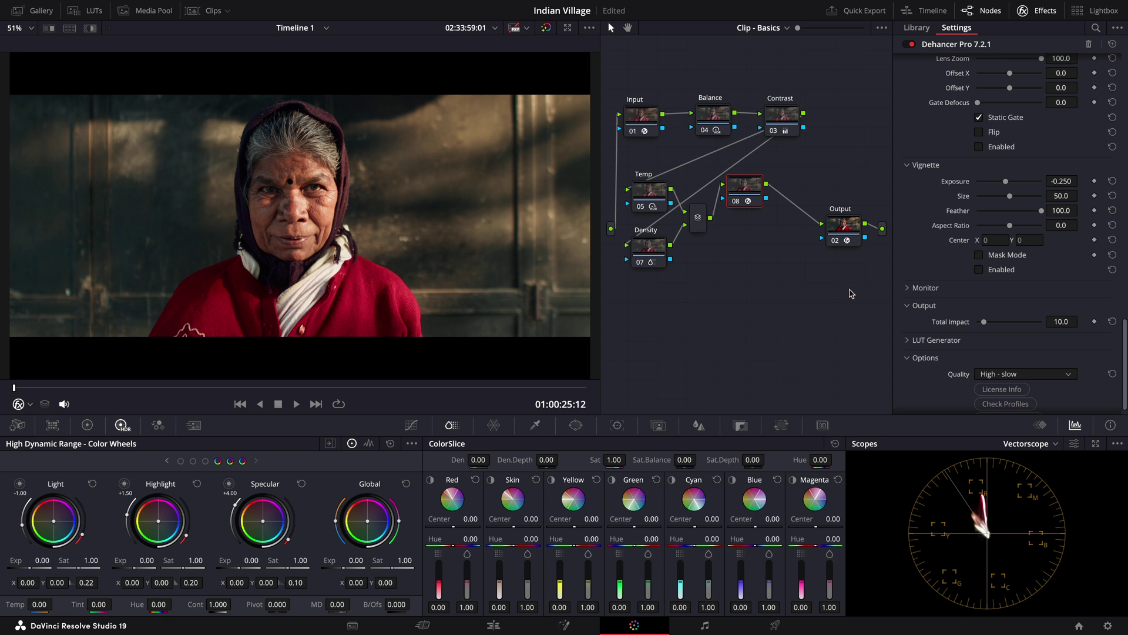
{"action": "key", "text": "alt+f"}
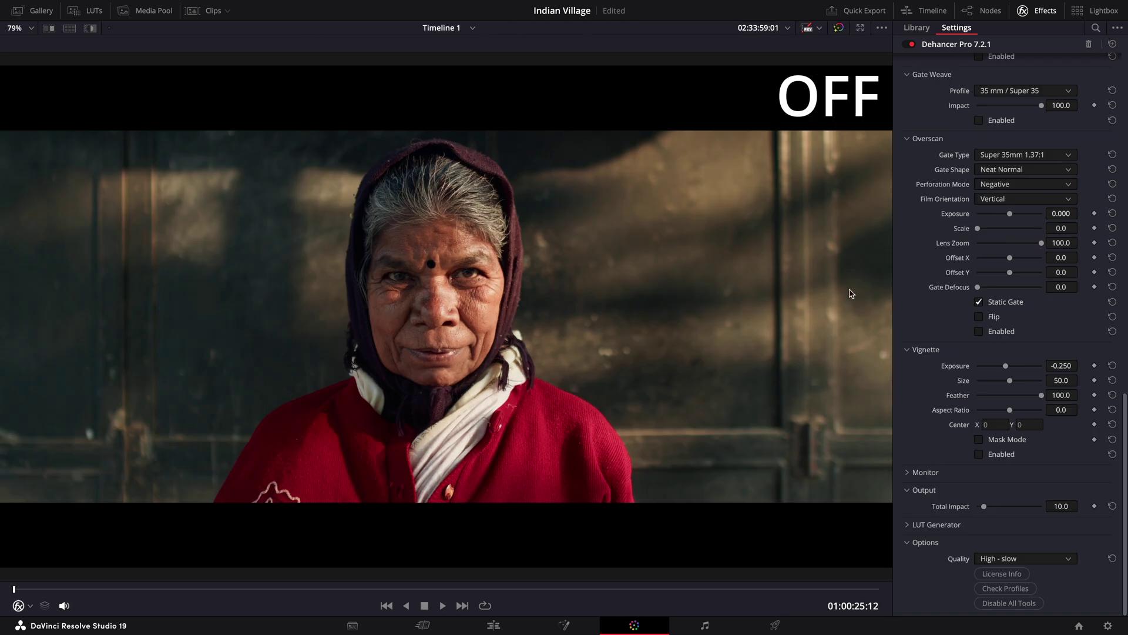
{"action": "key", "text": "alt+f"}
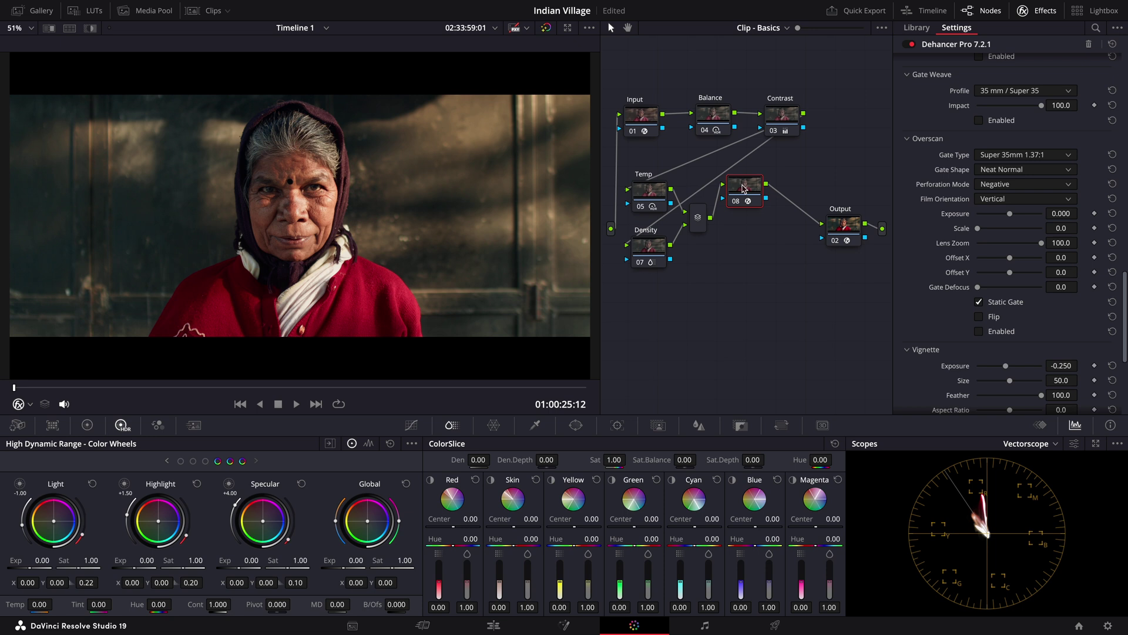
- Add layer node 10 labelled Dehancer2 running Dehancer Pro at High - slow quality
{"action": "right_click", "coordinate": [743, 184]}
{"action": "left_click", "coordinate": [751, 250]}
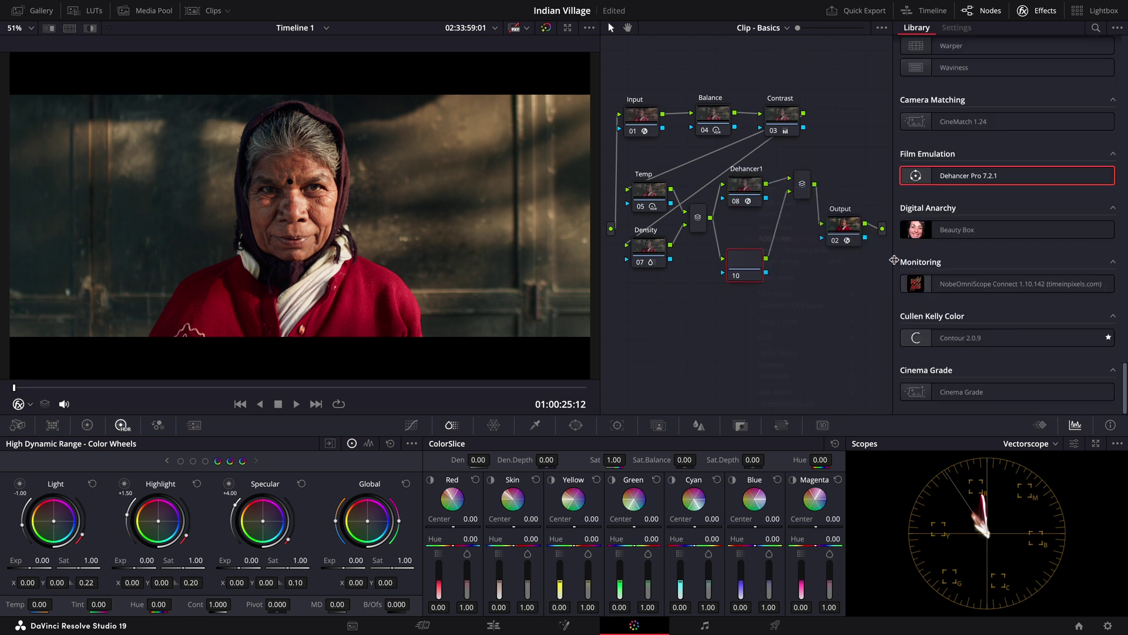
{"action": "type", "text": "Dehancer2"}
{"action": "key", "text": "Return"}
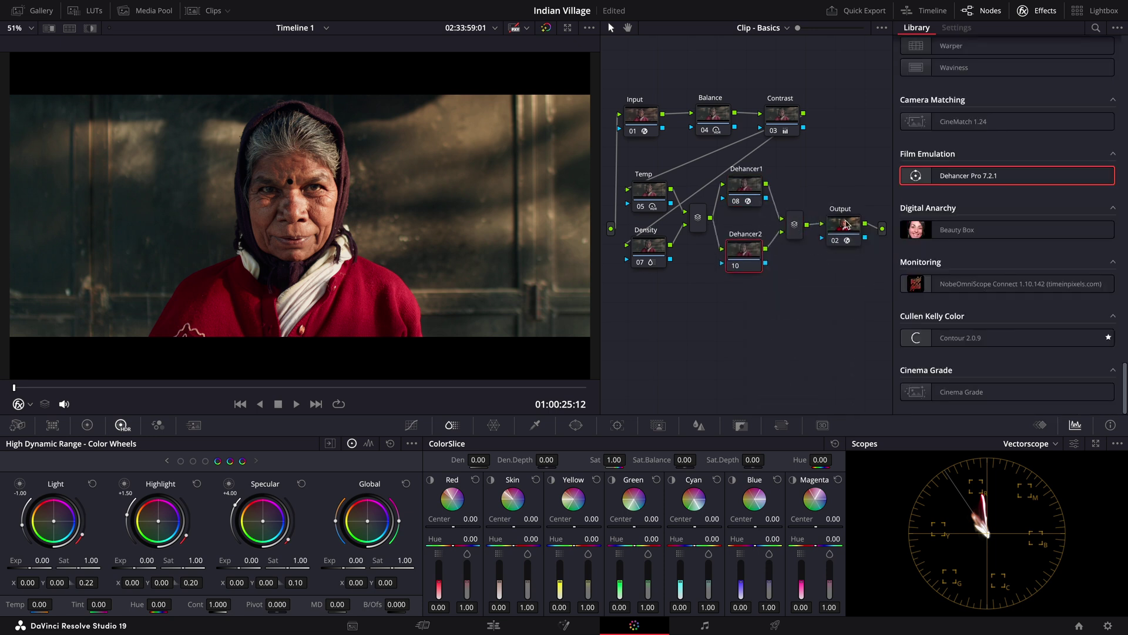
{"action": "left_click_drag", "start_coordinate": [958, 175], "coordinate": [744, 249]}
{"action": "left_click", "coordinate": [999, 387]}
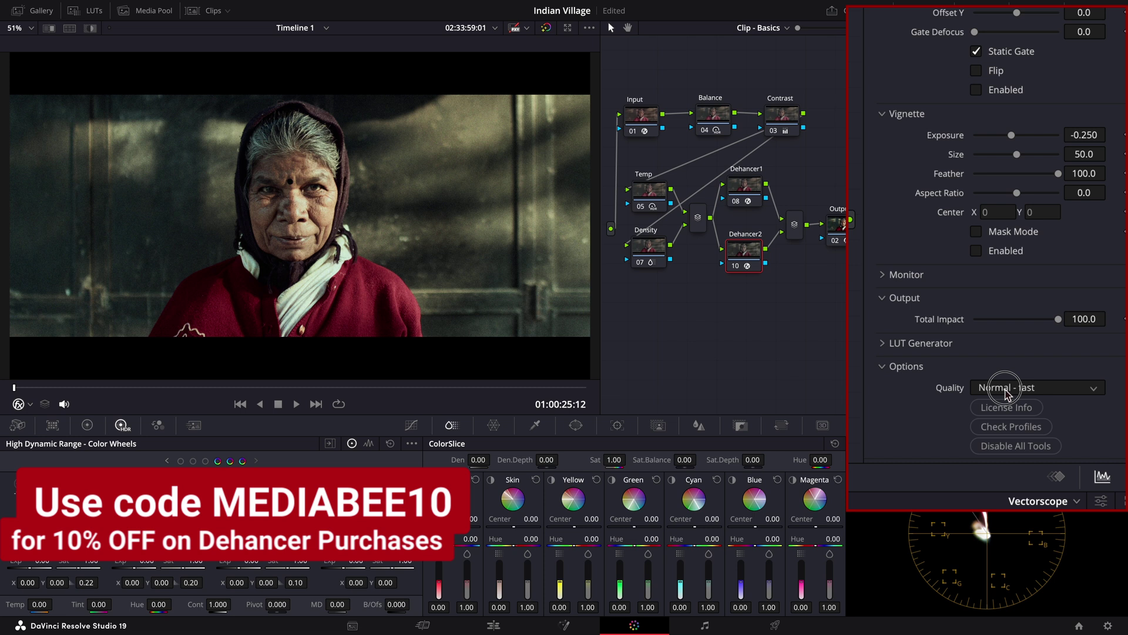
{"action": "left_click", "coordinate": [999, 405]}
{"action": "scroll", "coordinate": [933, 317], "scroll_direction": "up", "scroll_amount": 15}
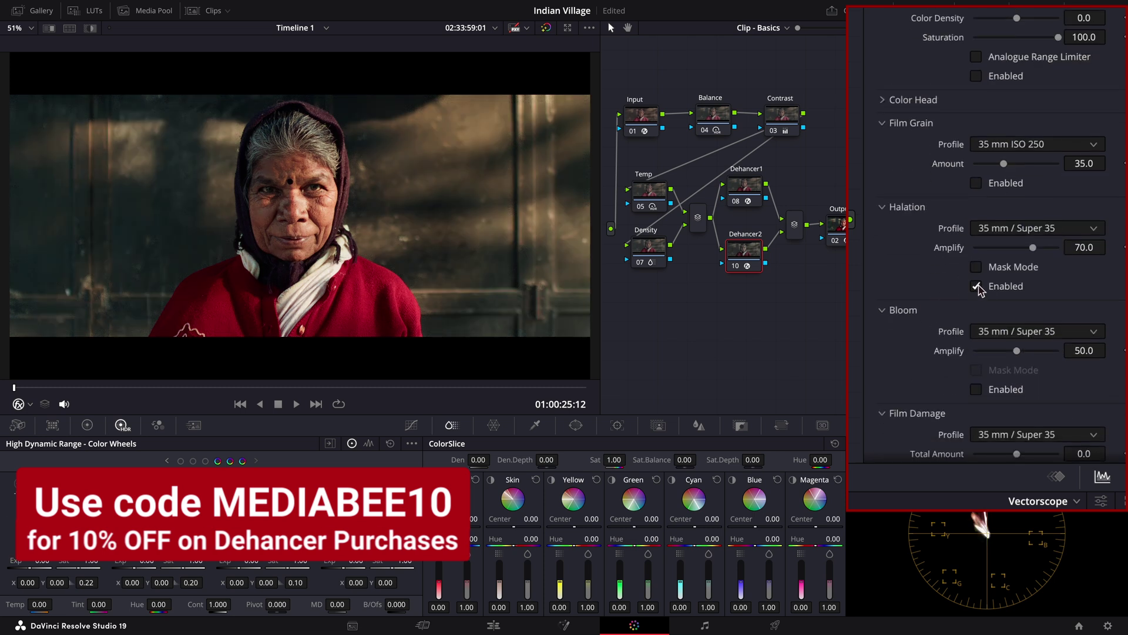
- Switch halation to a Custom profile at Impact 18.4 and bloom to a Custom profile
{"action": "left_click", "coordinate": [1023, 230]}
{"action": "left_click", "coordinate": [1024, 248]}
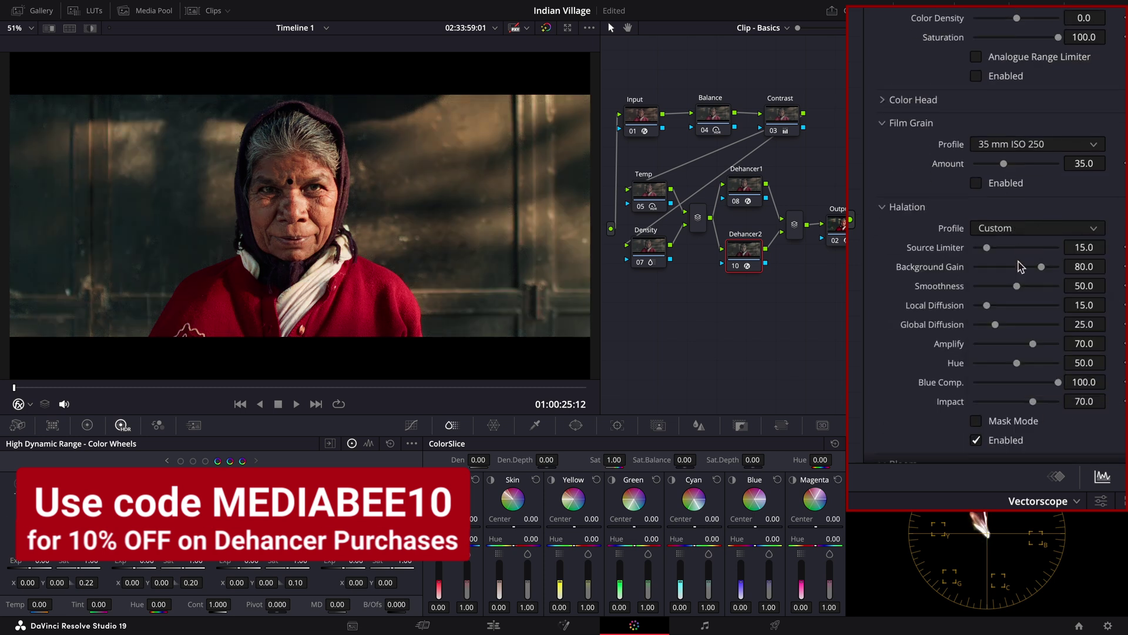
{"action": "left_click_drag", "start_coordinate": [1033, 401], "coordinate": [991, 395]}
{"action": "scroll", "coordinate": [990, 405], "scroll_direction": "down", "scroll_amount": 5}
{"action": "left_click", "coordinate": [1022, 238]}
{"action": "left_click", "coordinate": [1022, 259]}
- Enable Color Head, nudge Yellow-Blue and Magenta-Green negative, and set Temperature Comp -6.6, Tint Comp 1.2
{"action": "scroll", "coordinate": [980, 414], "scroll_direction": "down", "scroll_amount": 10}
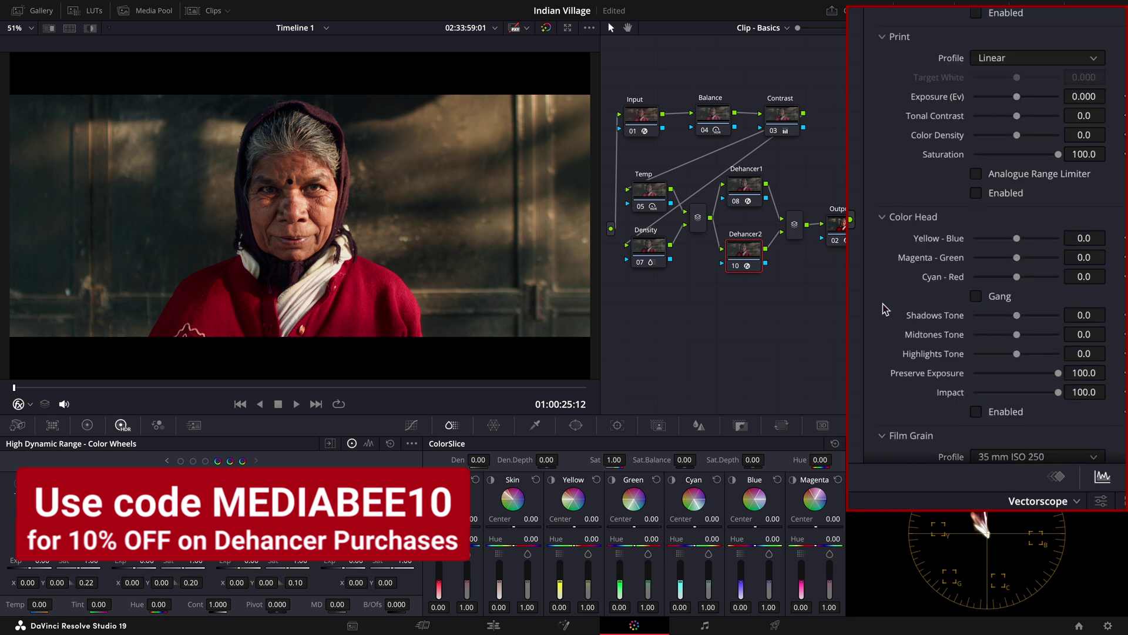
{"action": "left_click", "coordinate": [976, 411]}
{"action": "left_click_drag", "start_coordinate": [1084, 238], "coordinate": [1075, 281]}
{"action": "scroll", "coordinate": [1002, 228], "scroll_direction": "up", "scroll_amount": 7}
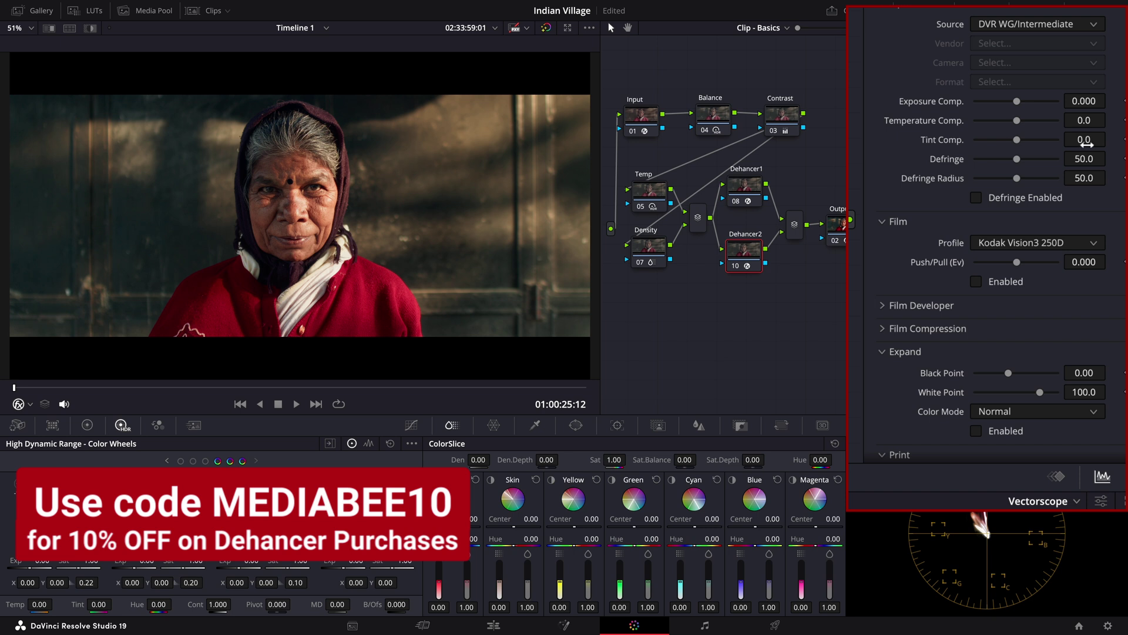
{"action": "left_click_drag", "start_coordinate": [1086, 144], "coordinate": [1036, 125]}
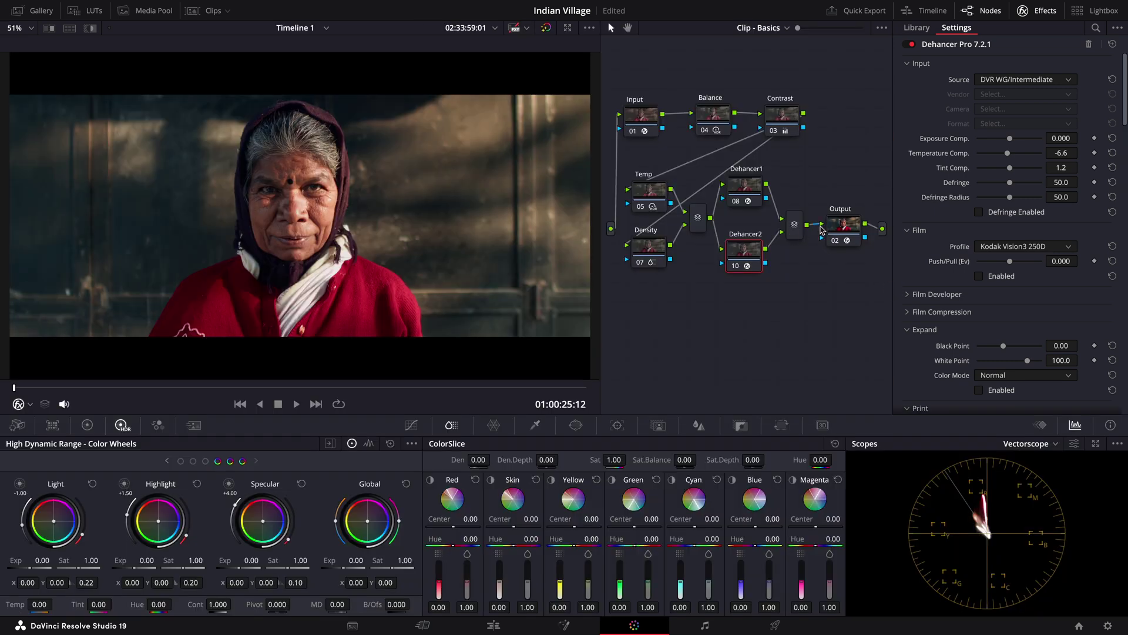
- Add a serial node after the layer mixer and label it 'Split TOning'
{"action": "left_click", "coordinate": [795, 224]}
{"action": "right_click", "coordinate": [796, 229]}
{"action": "mouse_move", "coordinate": [817, 234]}
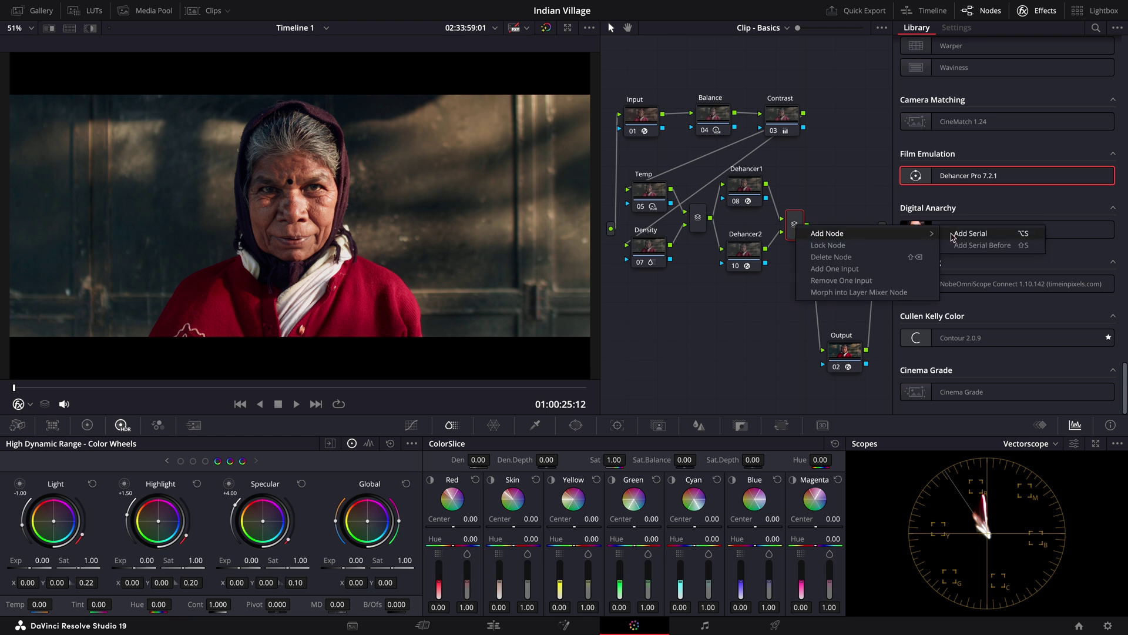
{"action": "left_click", "coordinate": [967, 235]}
{"action": "type", "text": "Split T"}
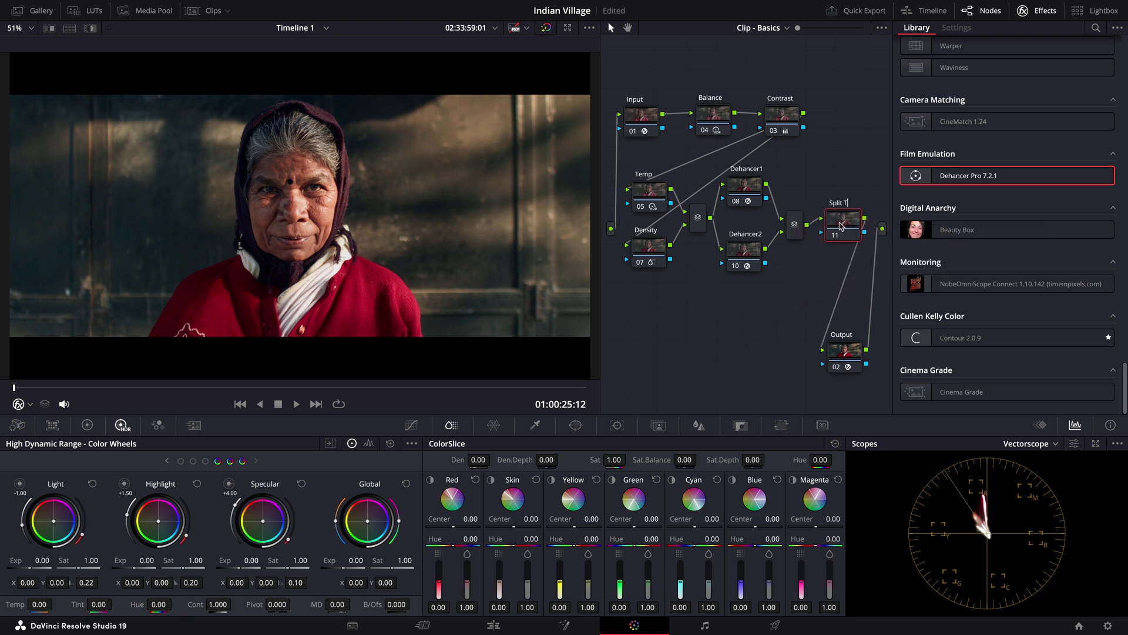
{"action": "type", "text": "Oning"}
{"action": "key", "text": "Return"}
- In the Primaries wheels, tint Lift slightly teal and warm Gamma, checking it in the enlarged viewer
{"action": "left_click", "coordinate": [87, 424]}
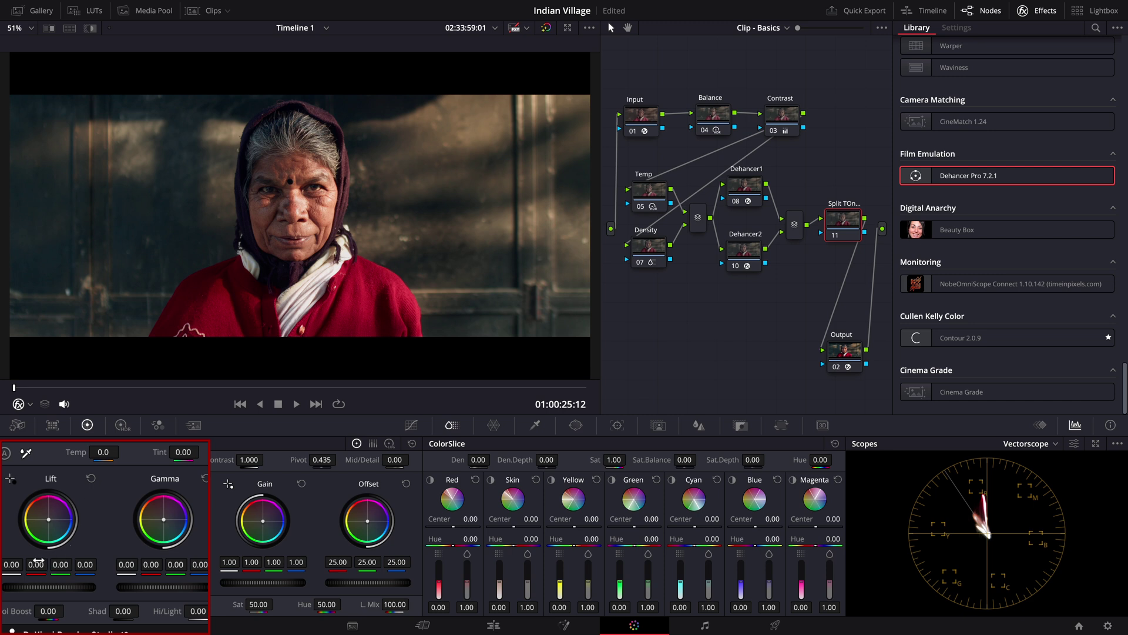
{"action": "left_click_drag", "start_coordinate": [37, 561], "coordinate": [85, 565]}
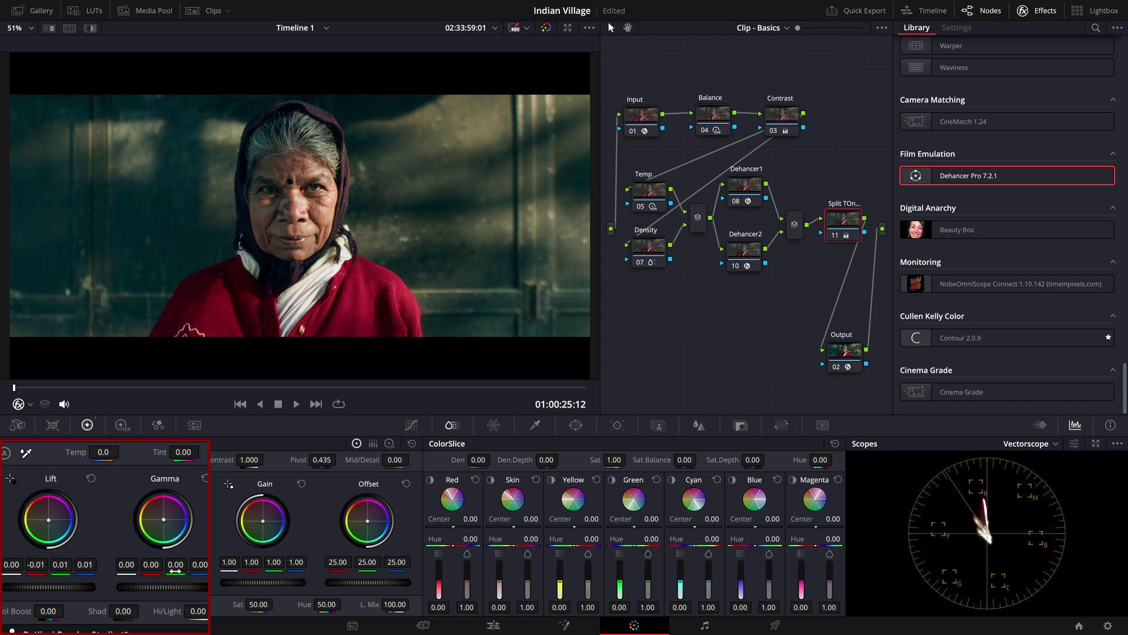
{"action": "mouse_move", "coordinate": [175, 566]}
{"action": "left_mouse_down"}
{"action": "mouse_move", "coordinate": [152, 566]}
{"action": "mouse_move", "coordinate": [192, 561]}
{"action": "left_mouse_up"}
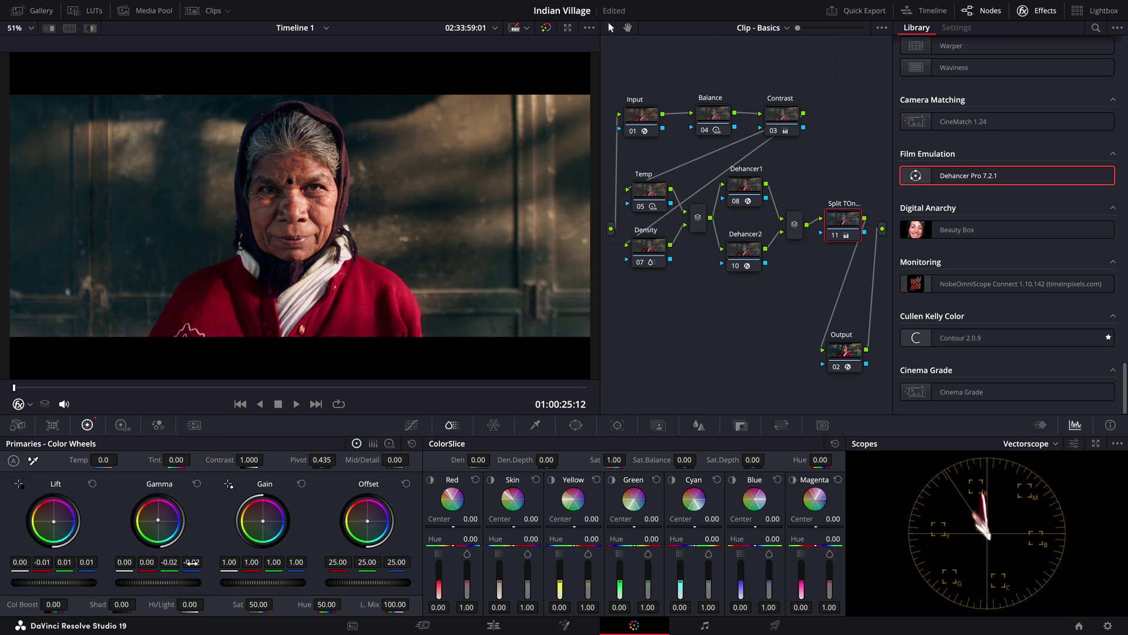
{"action": "key", "text": "alt+f"}
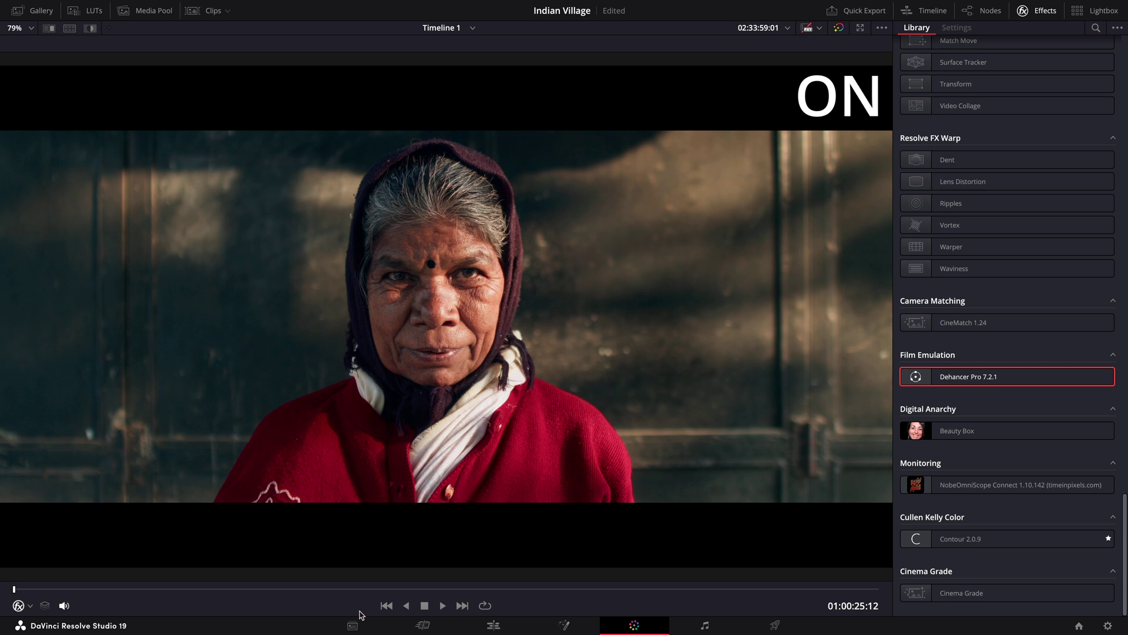
{"action": "key", "text": "alt+f"}
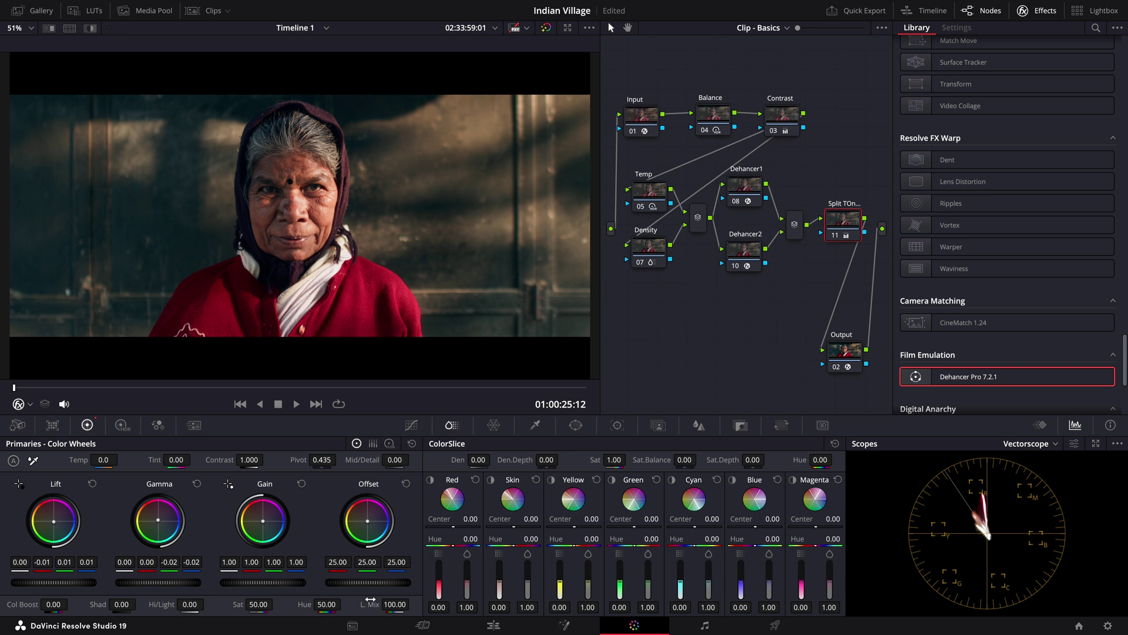
- Enable Dehancer2's Vignette (Exposure -0.250, Size 50, Feather 100), comparing it off and on
{"action": "left_click", "coordinate": [745, 251]}
{"action": "scroll", "coordinate": [904, 365], "scroll_direction": "down", "scroll_amount": 15}
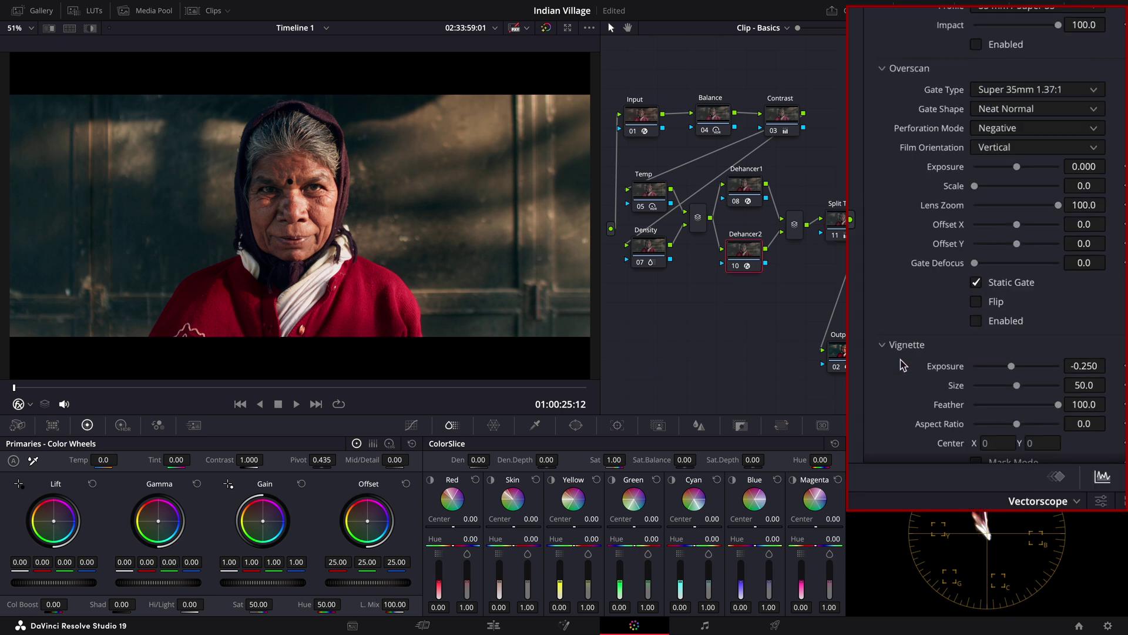
{"action": "scroll", "coordinate": [903, 366], "scroll_direction": "down", "scroll_amount": 3}
{"action": "left_click", "coordinate": [978, 340]}
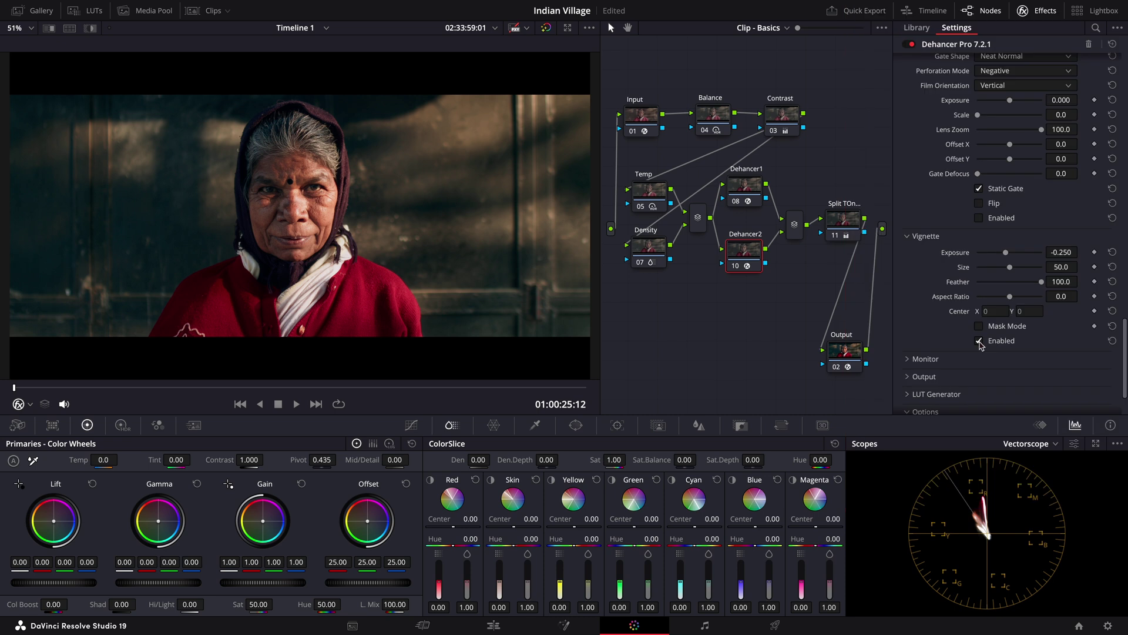
{"action": "left_click", "coordinate": [979, 341]}
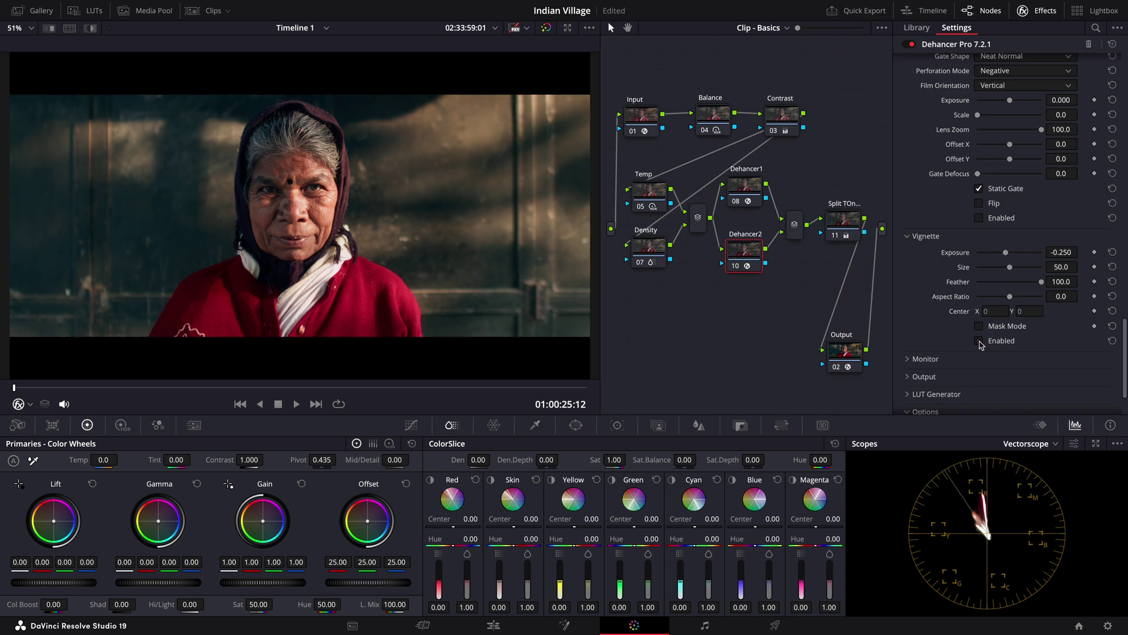
{"action": "left_click", "coordinate": [979, 340]}
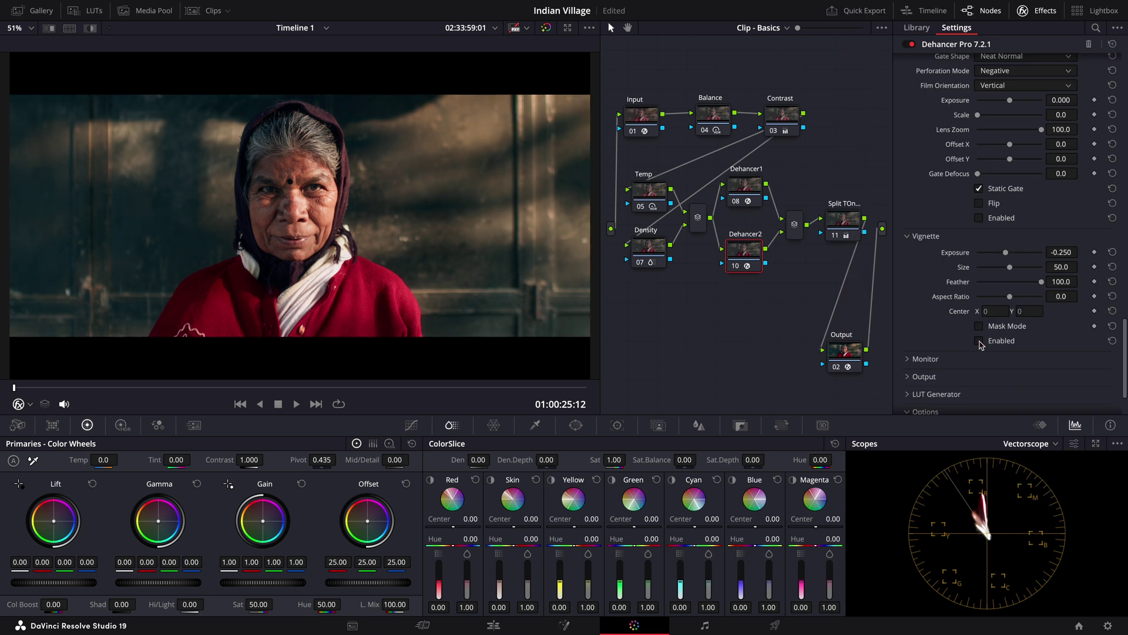